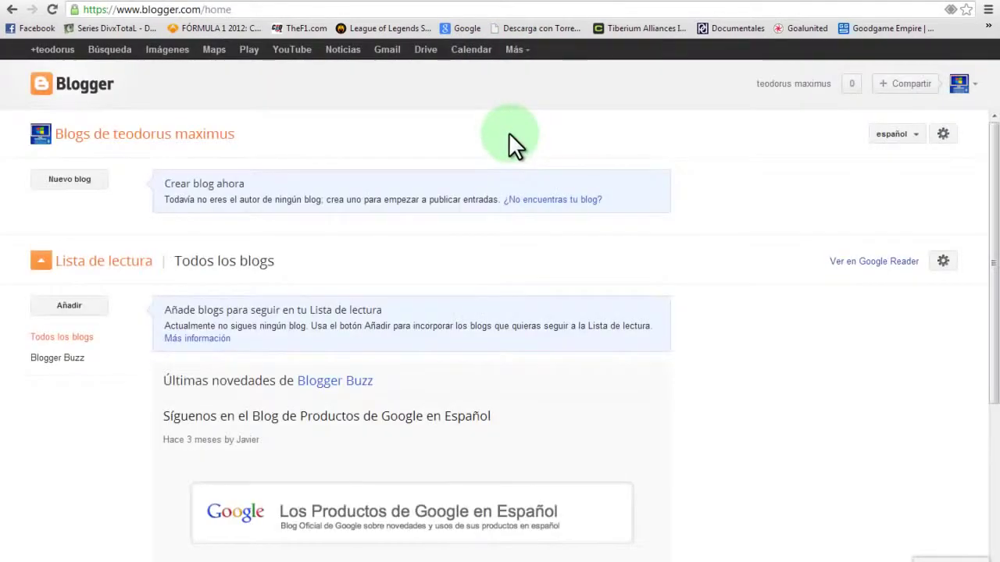
# Start a new blog and set its address to consejosparanovatos.blogspot.com.
pyautogui.click(70, 183)
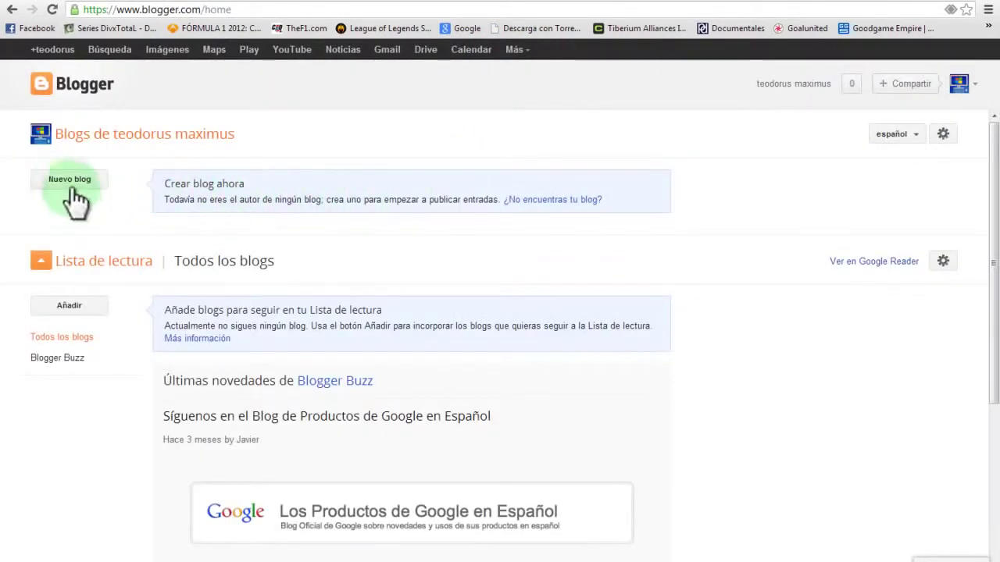
pyautogui.click(69, 181)
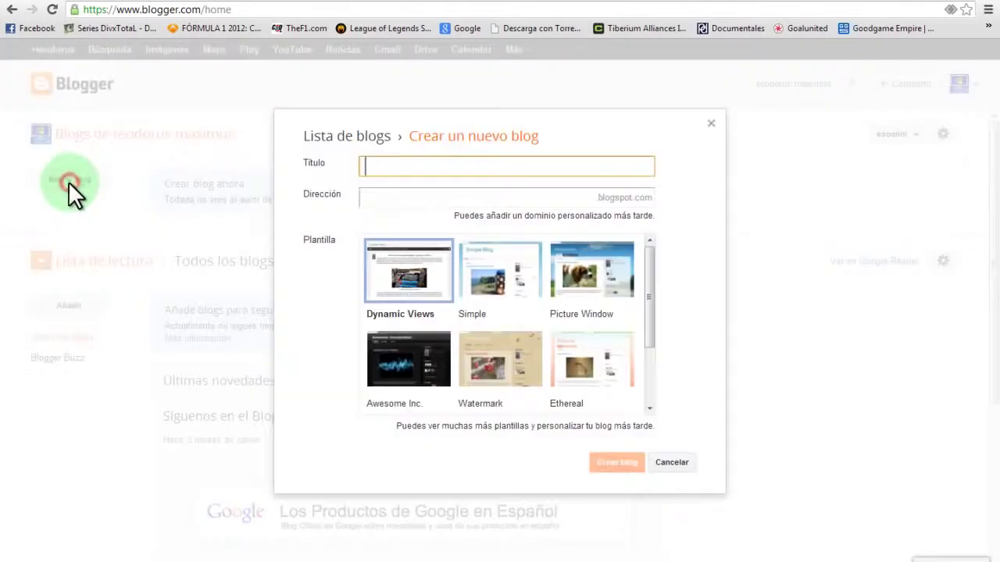
pyautogui.click(386, 196)
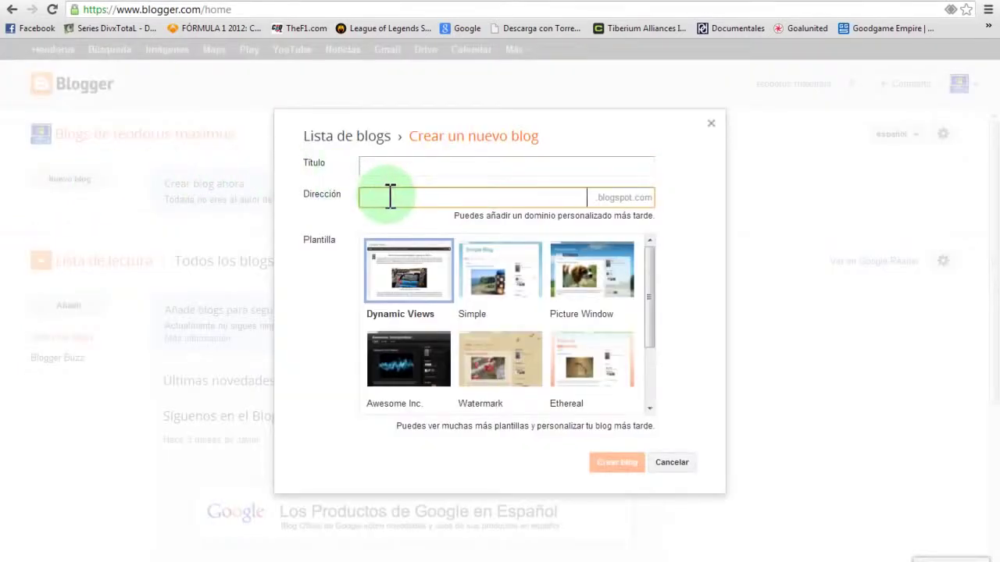
pyautogui.write('c')
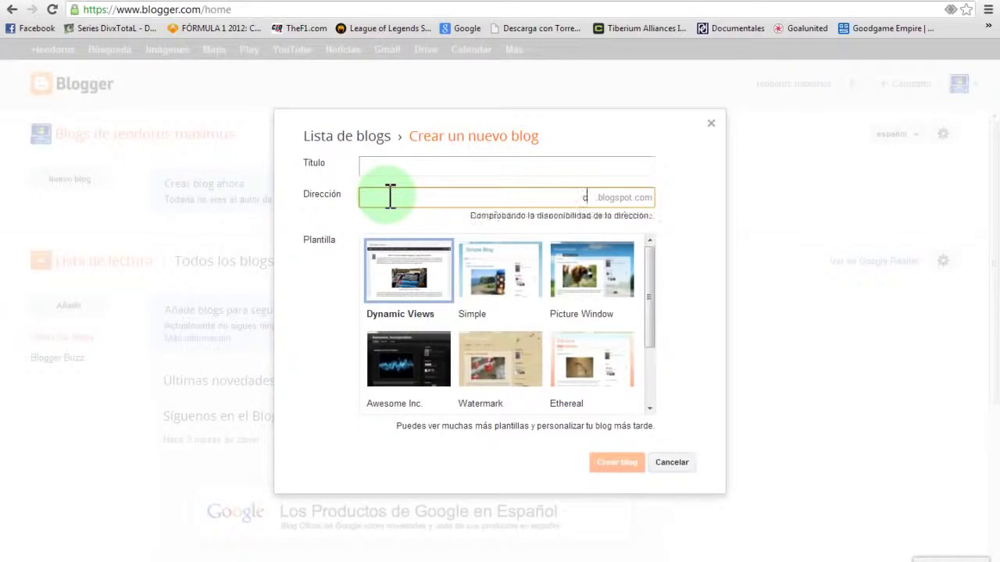
pyautogui.write('onsejospa')
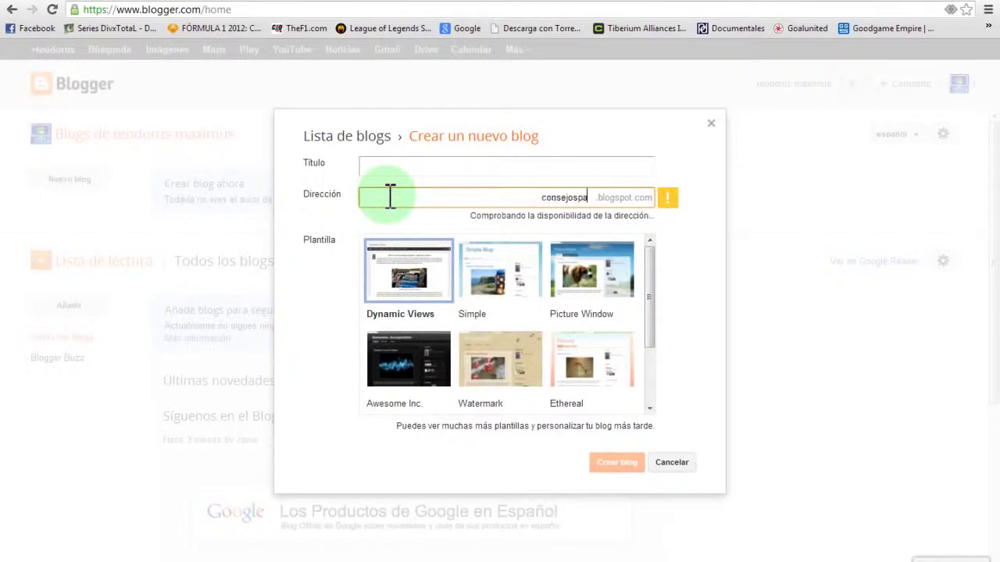
pyautogui.write('ranova')
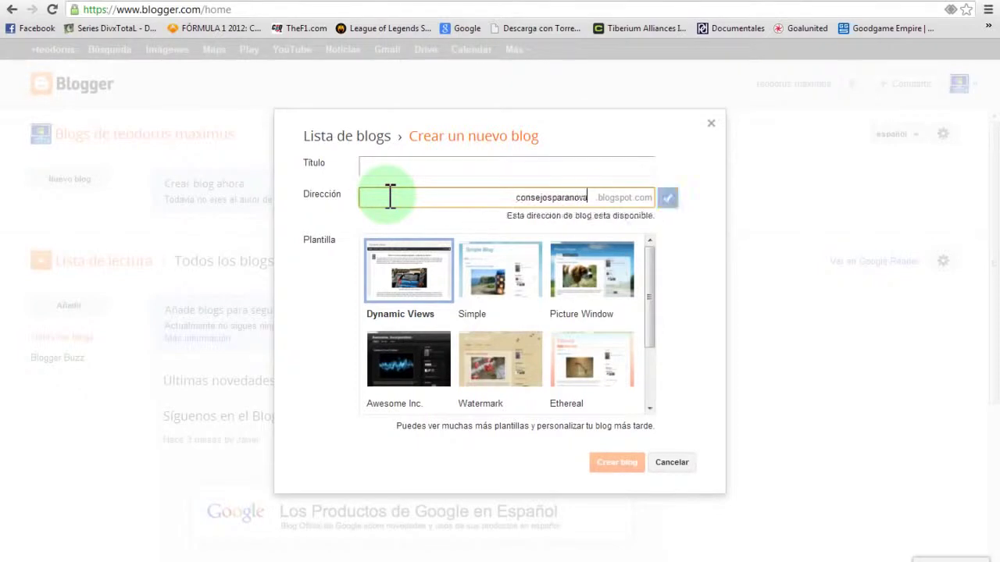
pyautogui.write('tos')
# Title the new blog "Consejos para novatos" and create it with the Dynamic Views template.
pyautogui.click(403, 164)
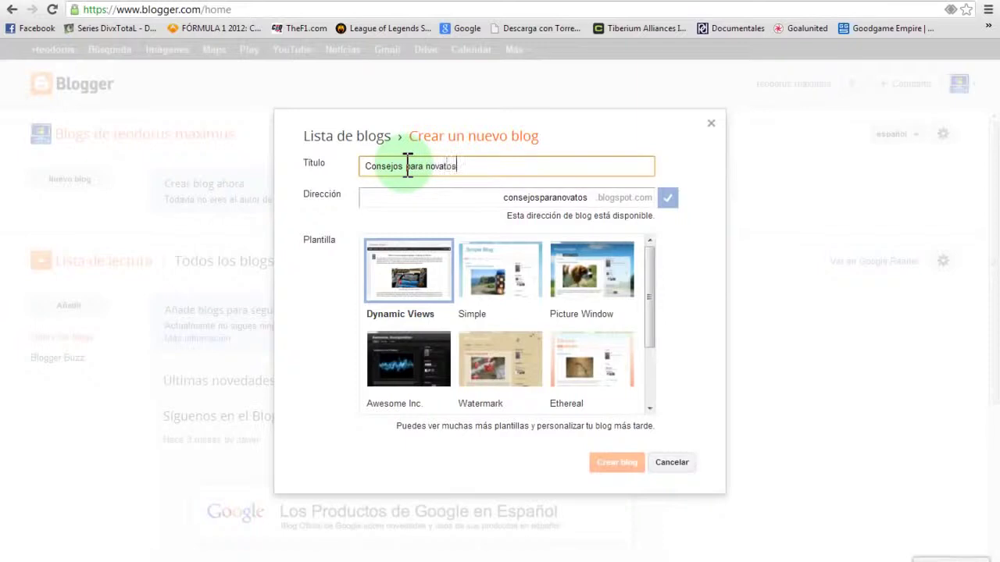
pyautogui.moveTo(649, 255); pyautogui.dragTo(657, 236)
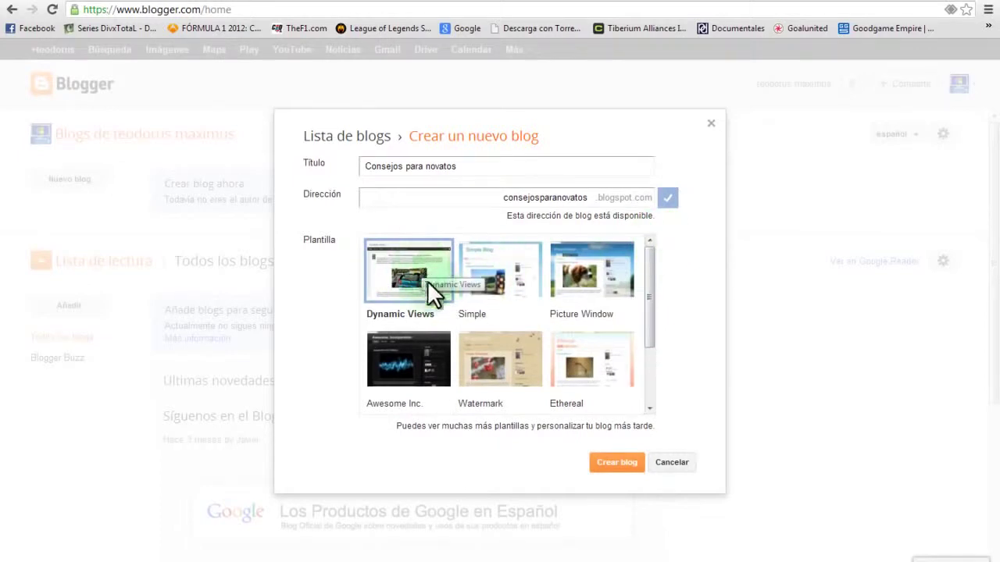
pyautogui.click(609, 465)
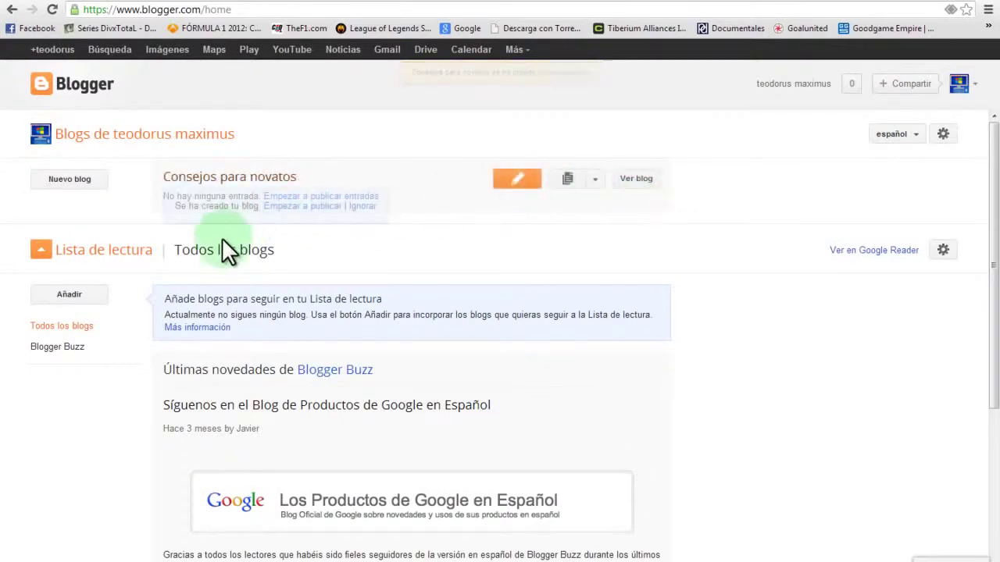
# Open the post list of the Consejos para novatos blog, dismissing the Google+ notice.
pyautogui.click(235, 176)
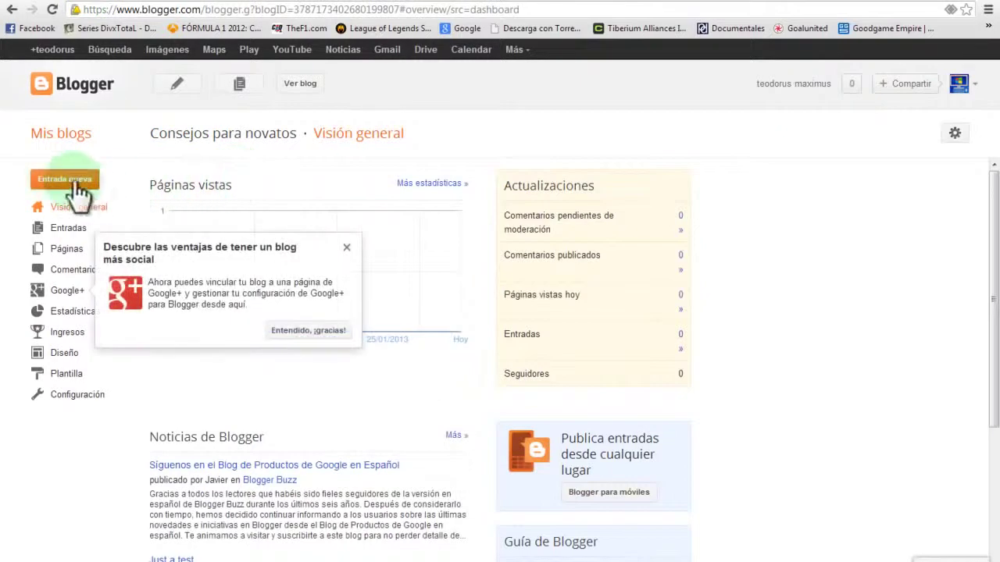
pyautogui.click(346, 247)
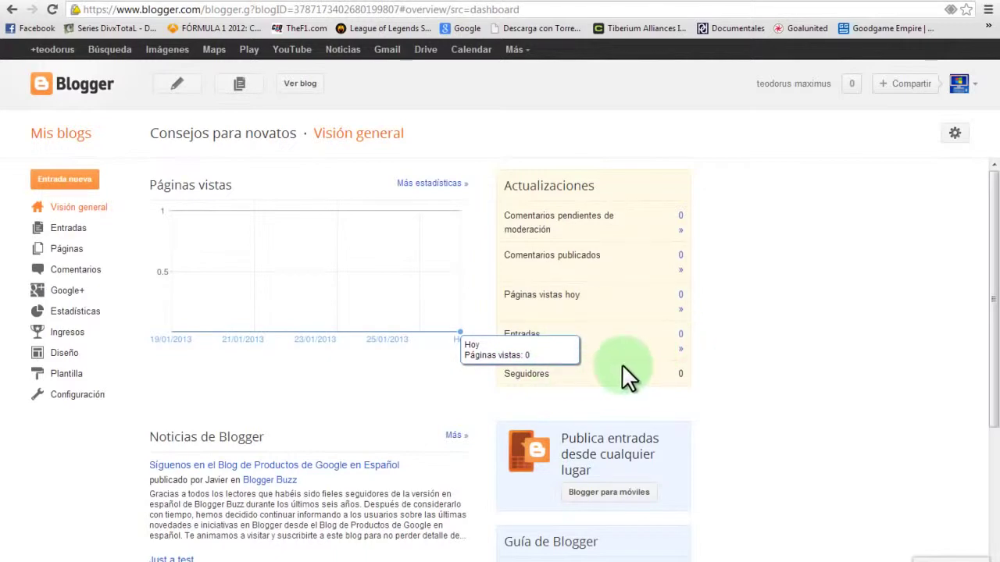
pyautogui.click(69, 228)
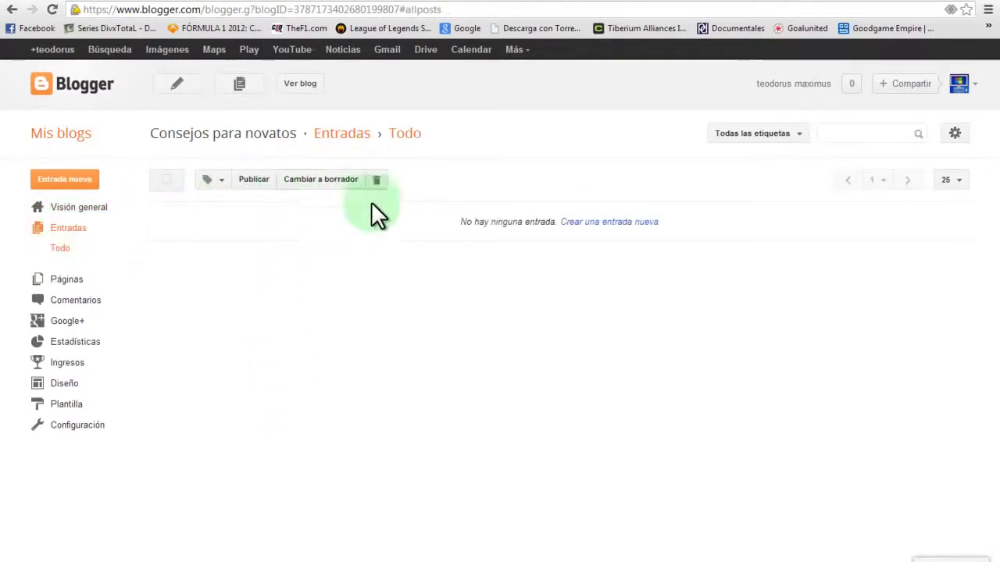
# Start a new post titled "Indice" with an empty body, dismissing the Google+ mentions notice.
pyautogui.click(78, 182)
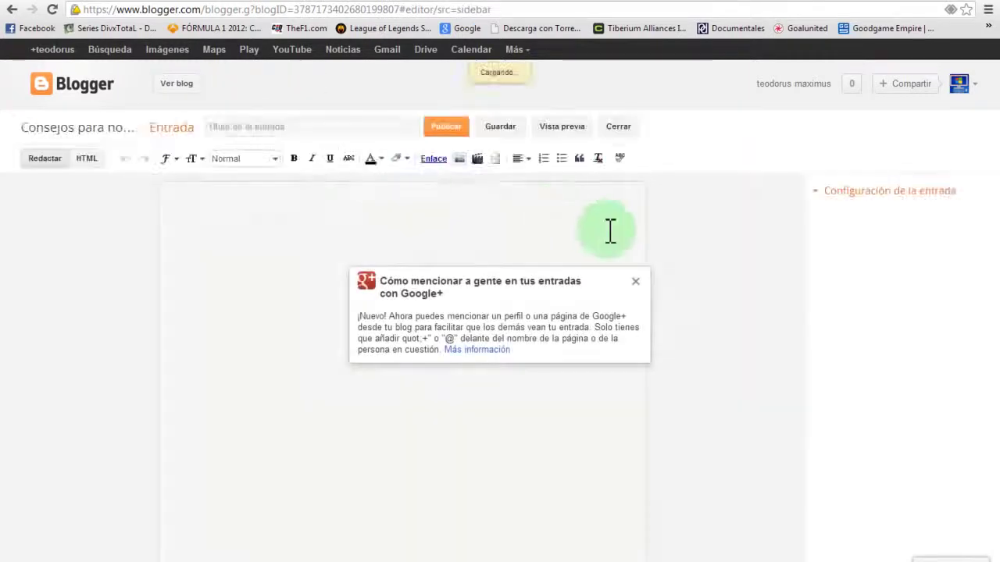
pyautogui.click(635, 280)
pyautogui.click(277, 130)
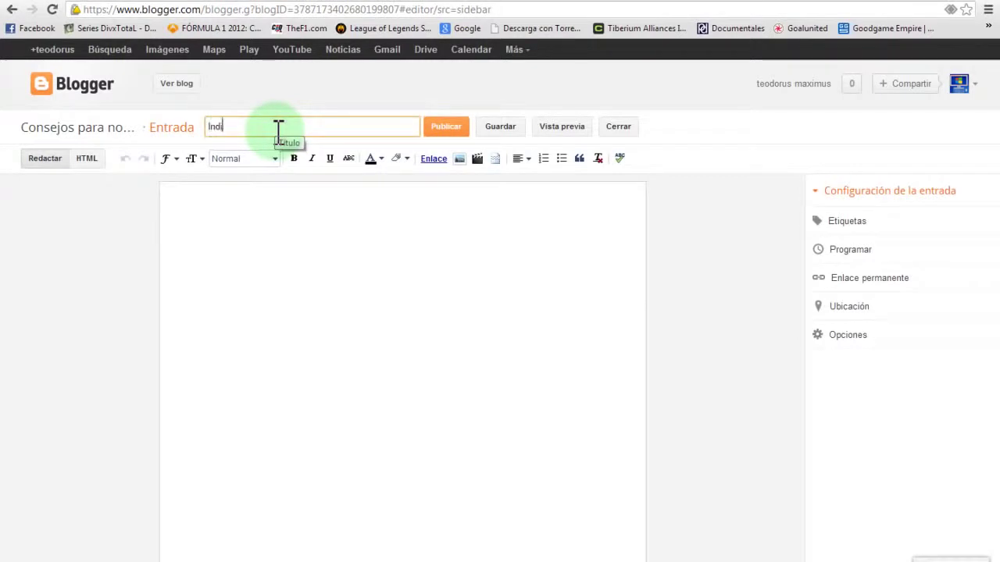
pyautogui.click(258, 235)
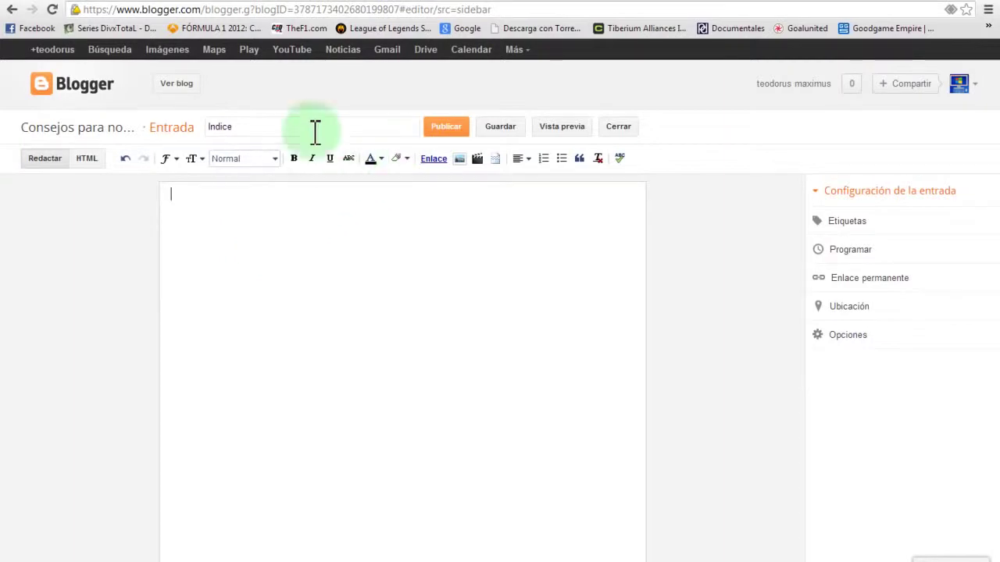
# Publish the Indice post without sharing it on Google+, and view the blog.
pyautogui.click(446, 127)
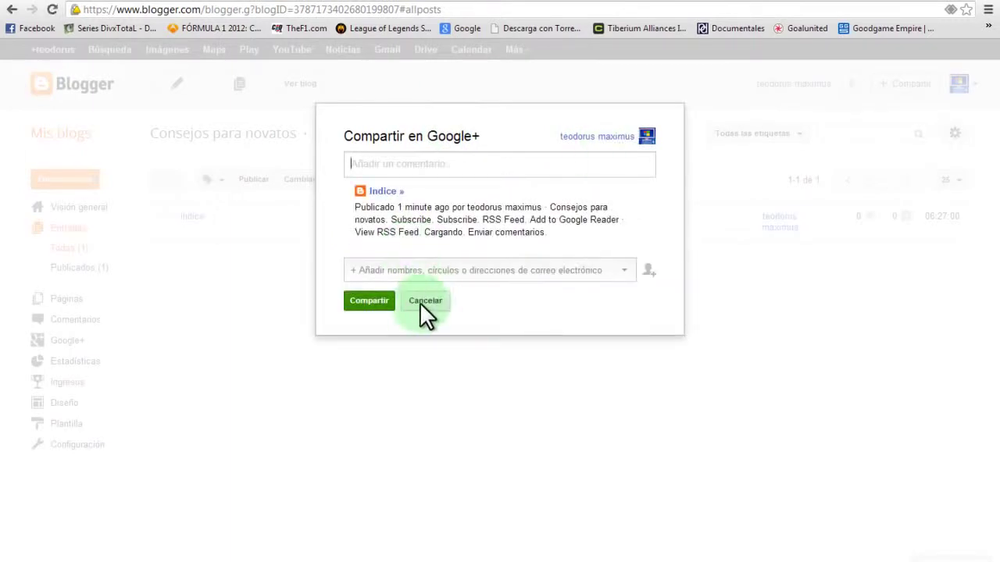
pyautogui.click(420, 301)
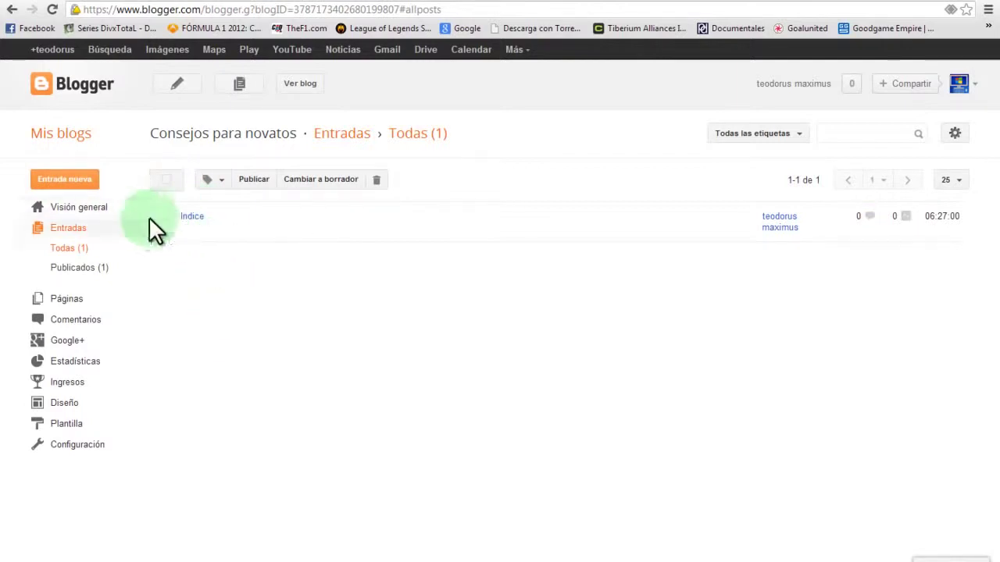
pyautogui.click(302, 88)
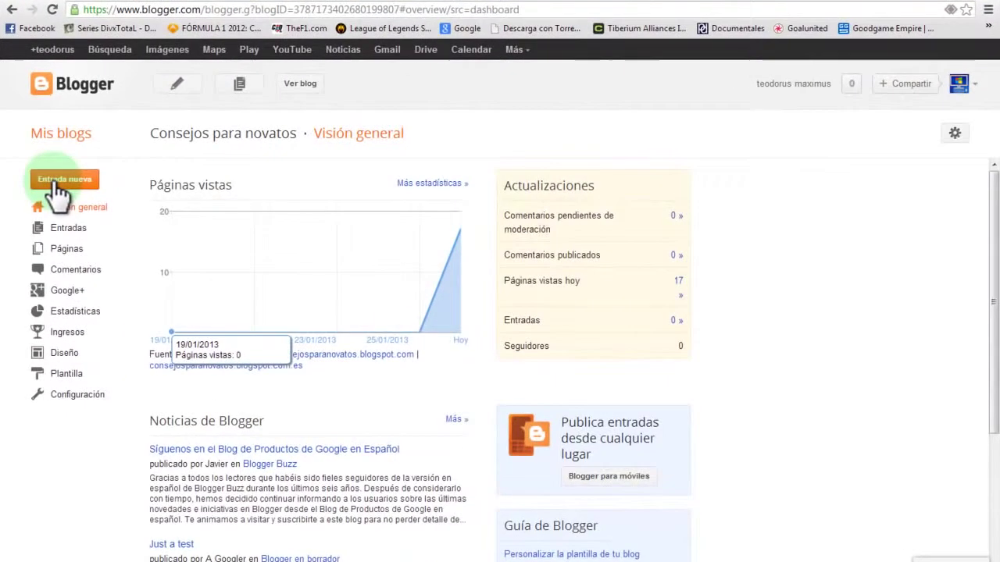
# Preview the dark grey template in the Sencillo group and apply it to the blog.
pyautogui.click(69, 373)
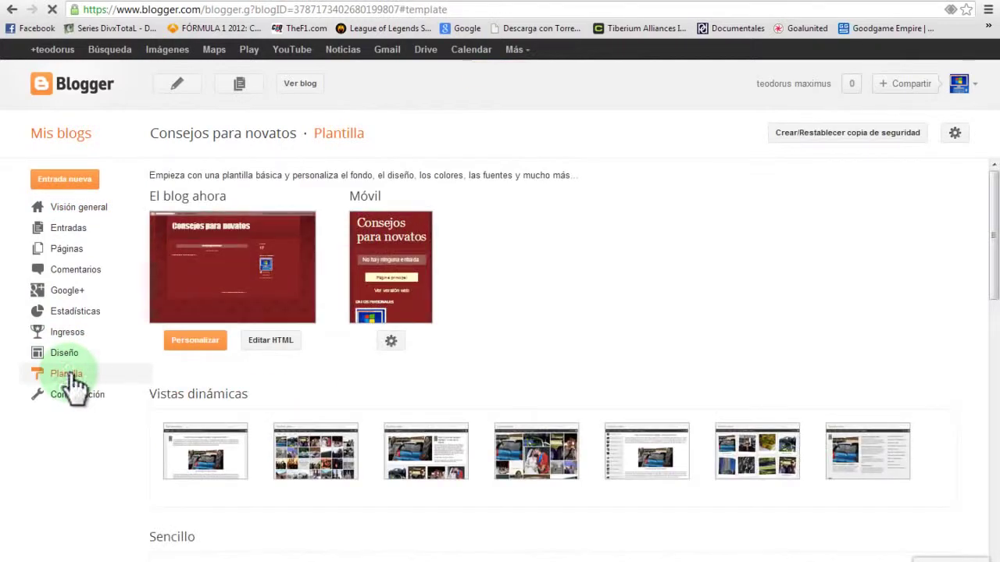
pyautogui.scroll(-1, 253, 361)
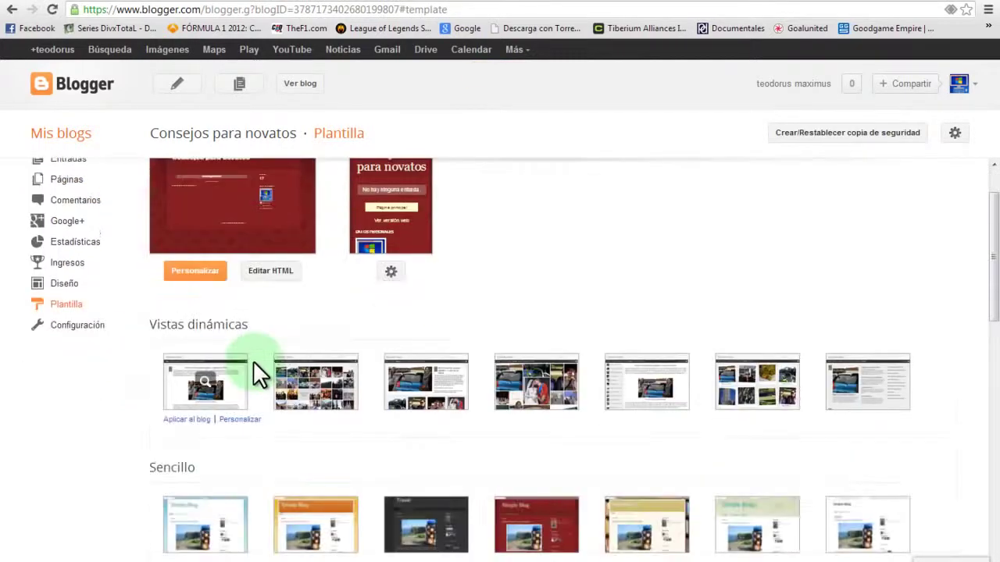
pyautogui.scroll(-1, 254, 361)
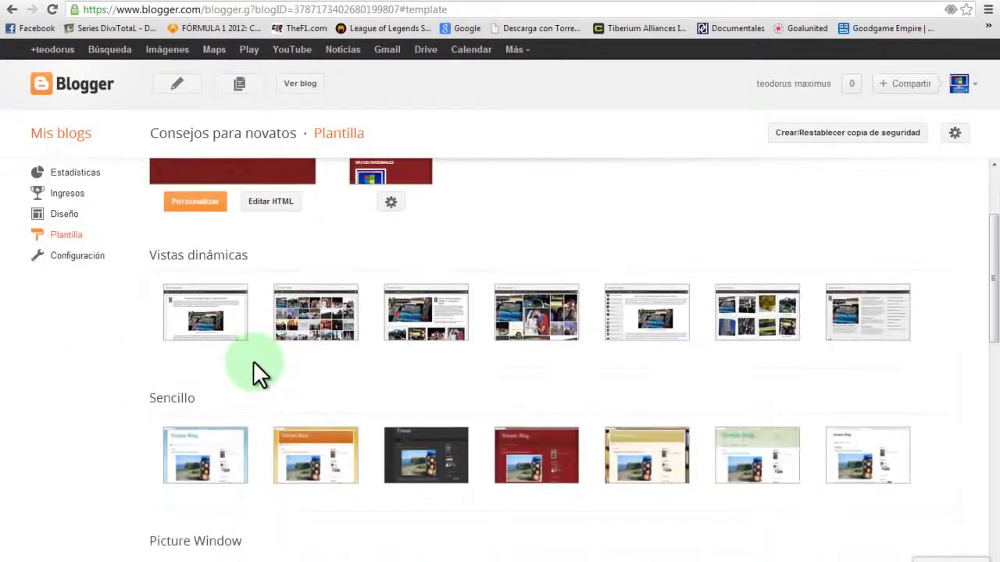
pyautogui.scroll(-1, 253, 361)
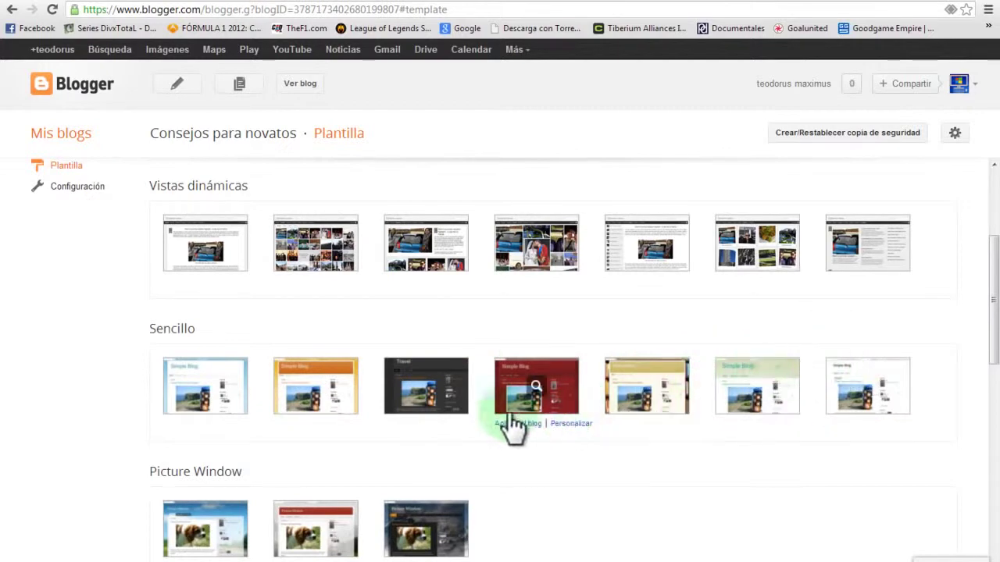
pyautogui.click(438, 388)
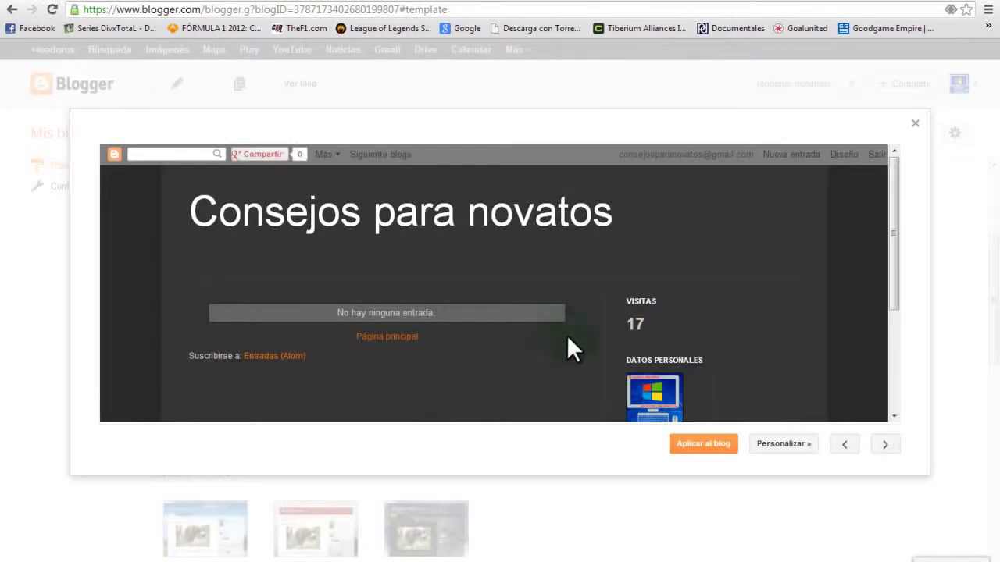
pyautogui.scroll(-2, 627, 289)
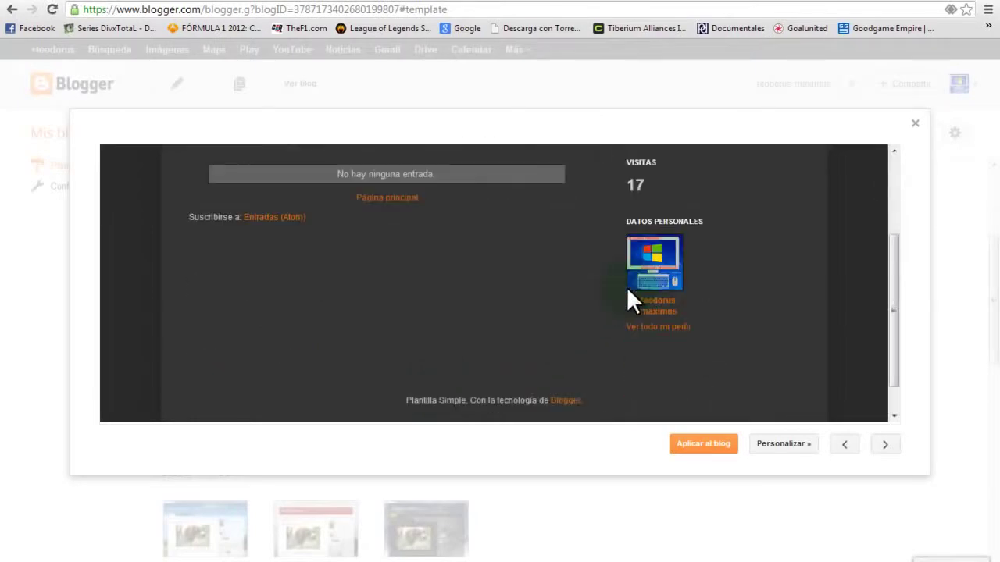
pyautogui.scroll(1, 627, 289)
pyautogui.click(695, 449)
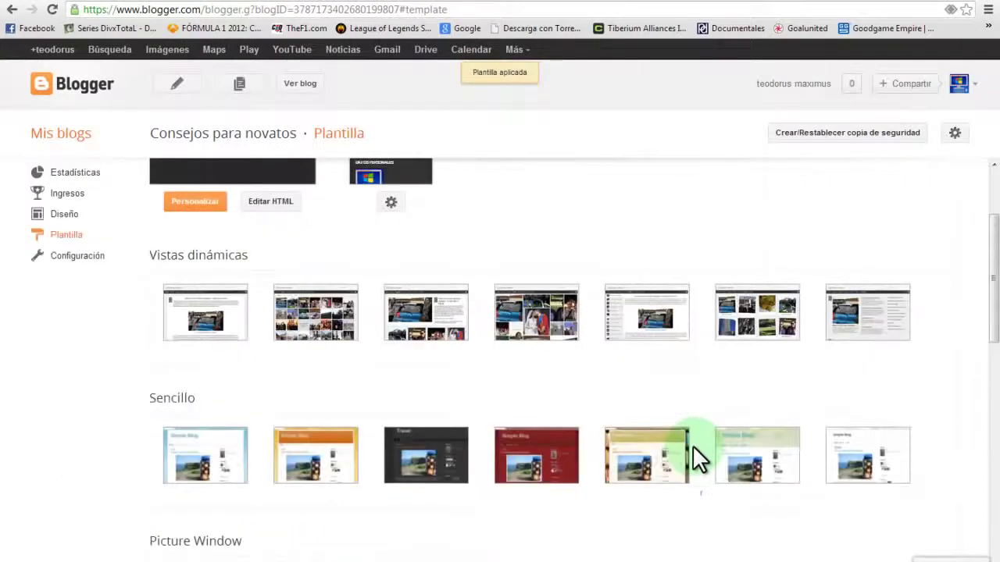
# Customize the template by setting the blog title's font to Impact, and apply the change to the blog.
pyautogui.click(208, 353)
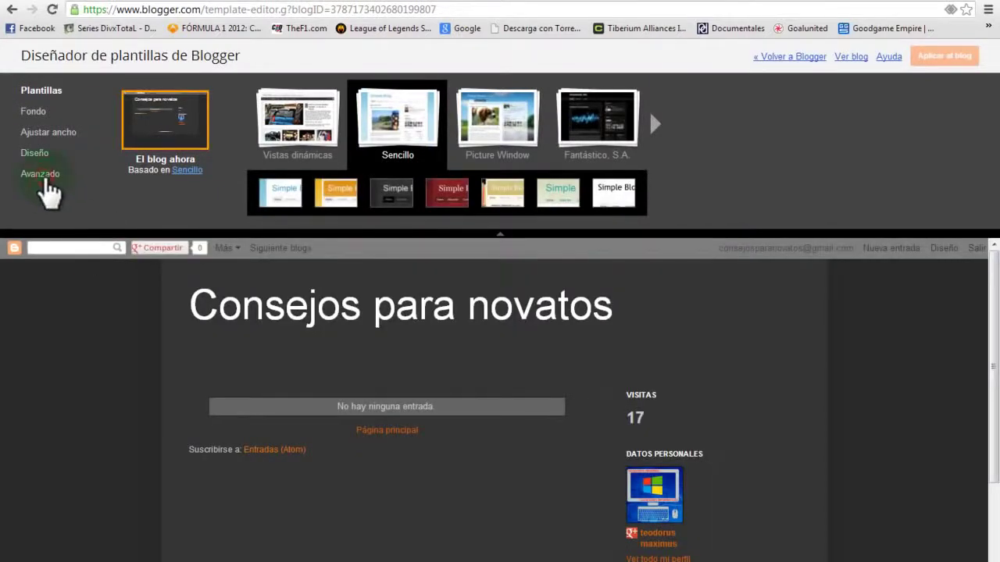
pyautogui.click(45, 179)
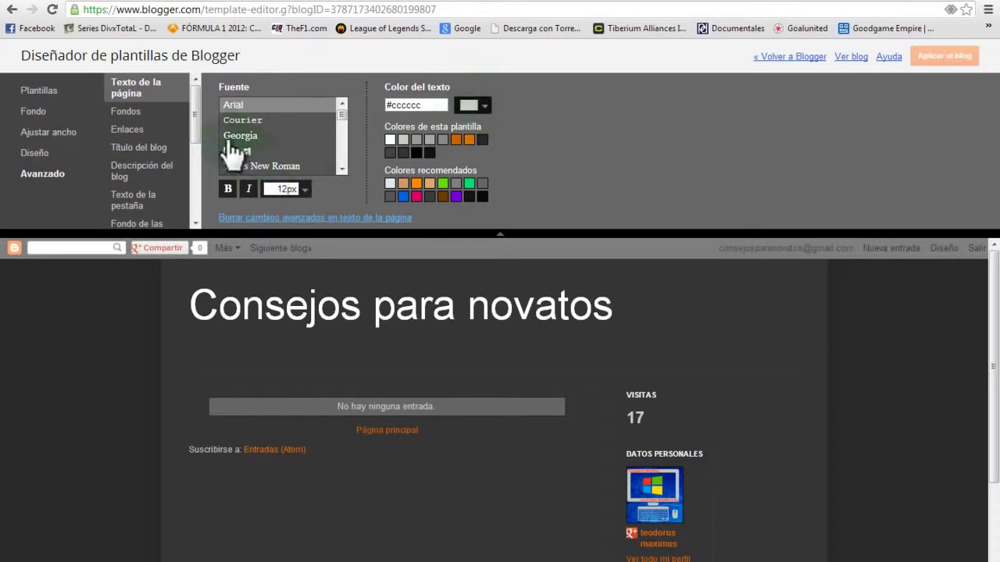
pyautogui.click(135, 149)
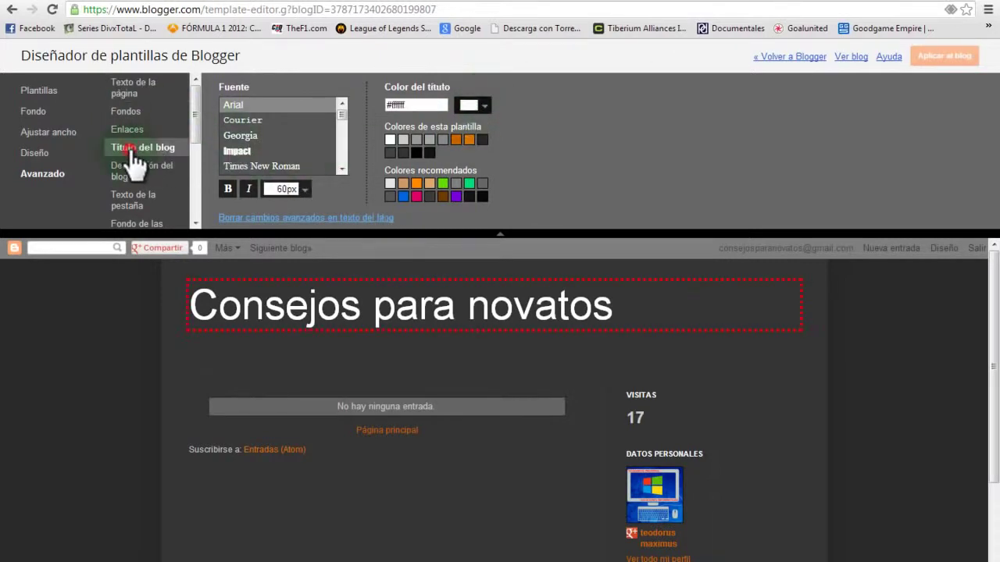
pyautogui.click(239, 151)
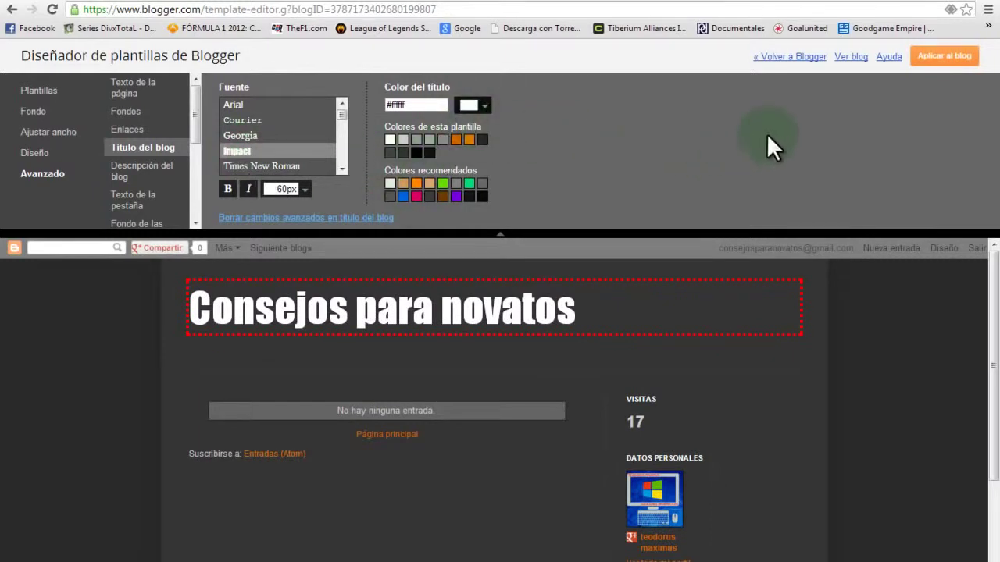
pyautogui.click(944, 60)
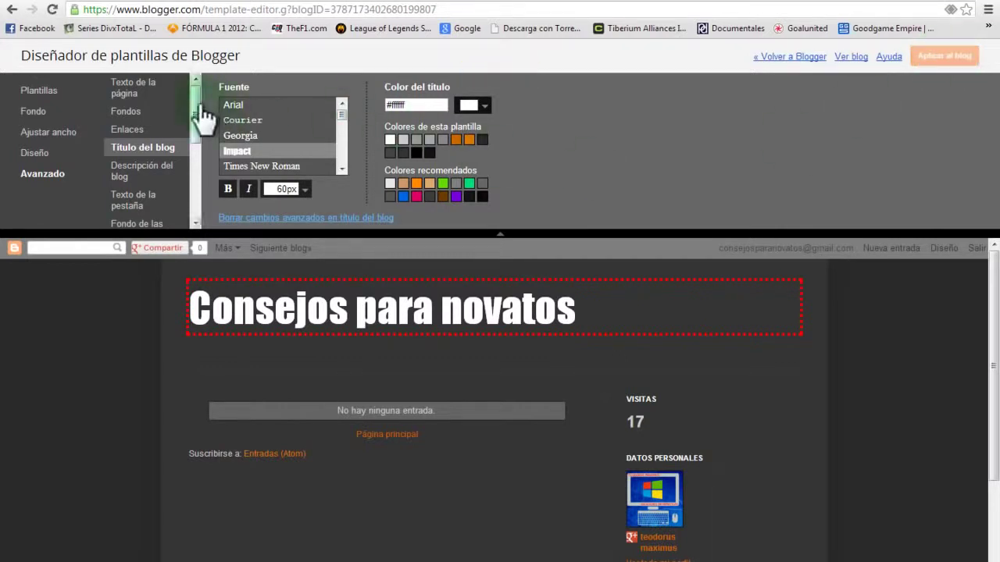
# Review the template designer's background, width and template options, and return to Blogger to open the blog's Diseño page.
pyautogui.click(36, 112)
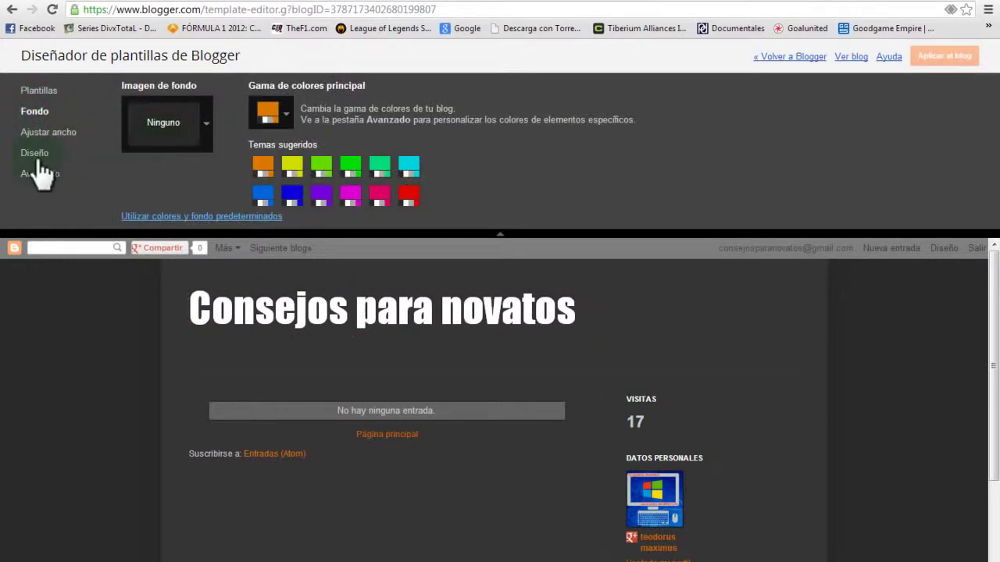
pyautogui.click(53, 134)
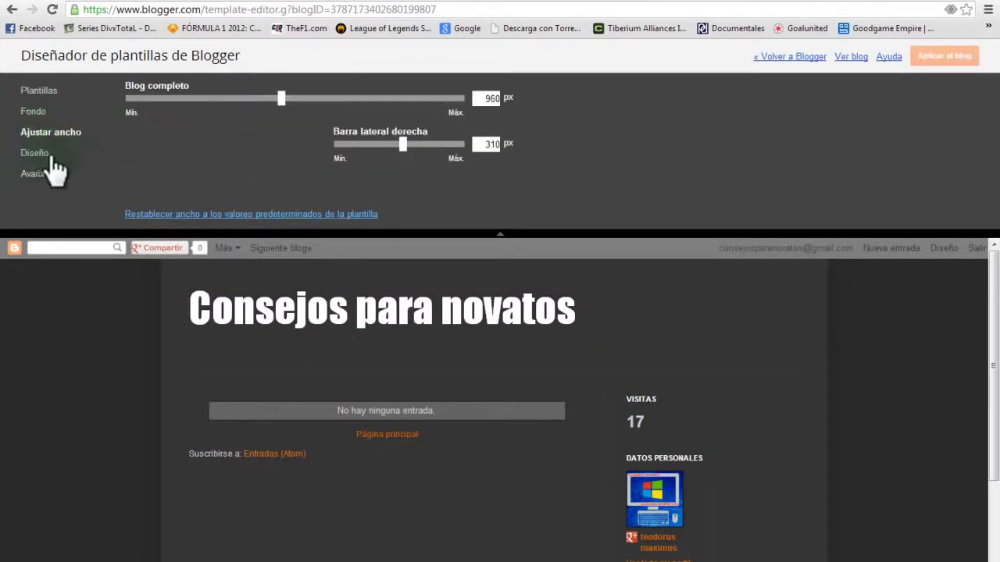
pyautogui.click(41, 92)
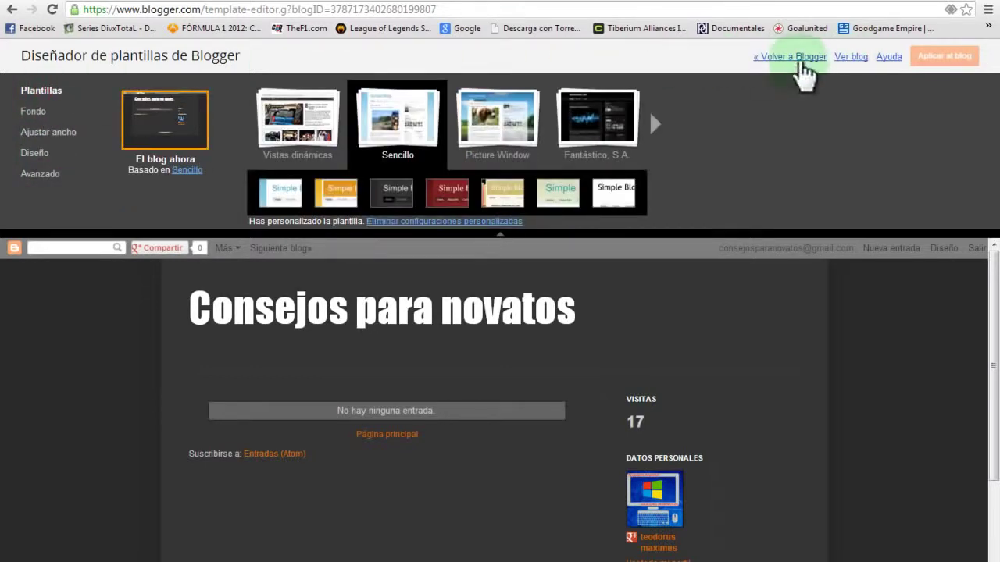
pyautogui.click(793, 58)
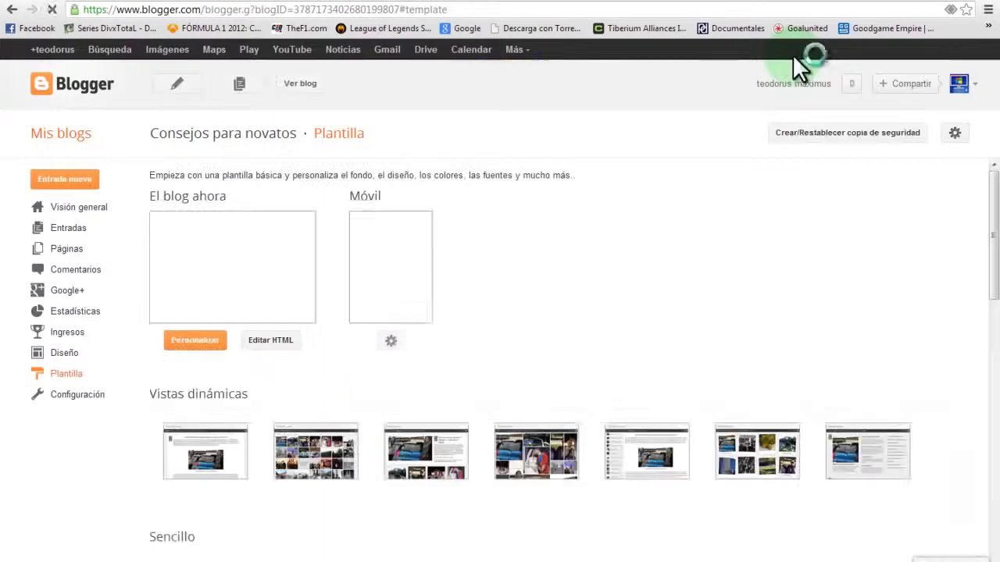
pyautogui.click(64, 355)
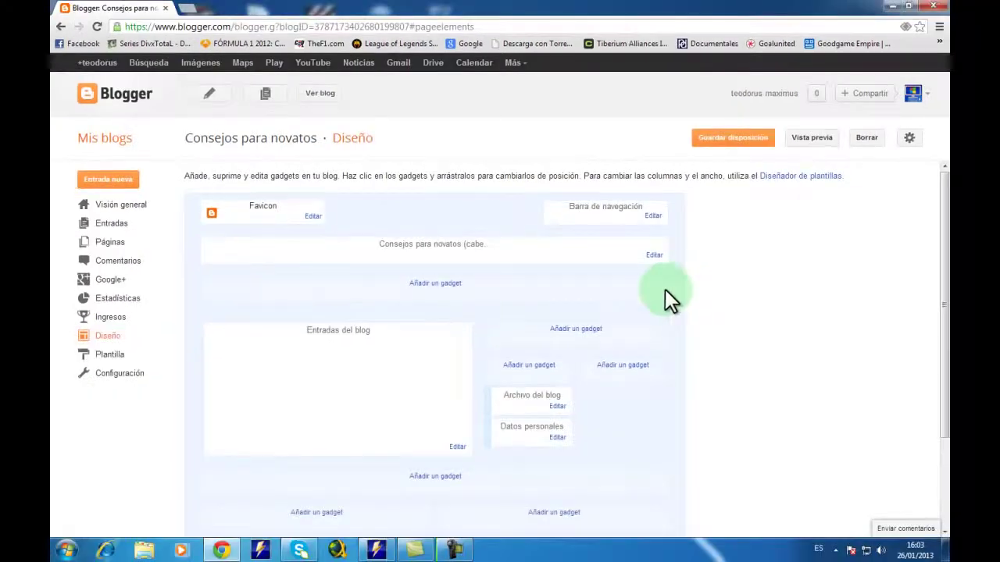
# Start adding the blog statistics gadget to the full-width sidebar section beside the blog posts.
pyautogui.scroll(-1, 634, 291)
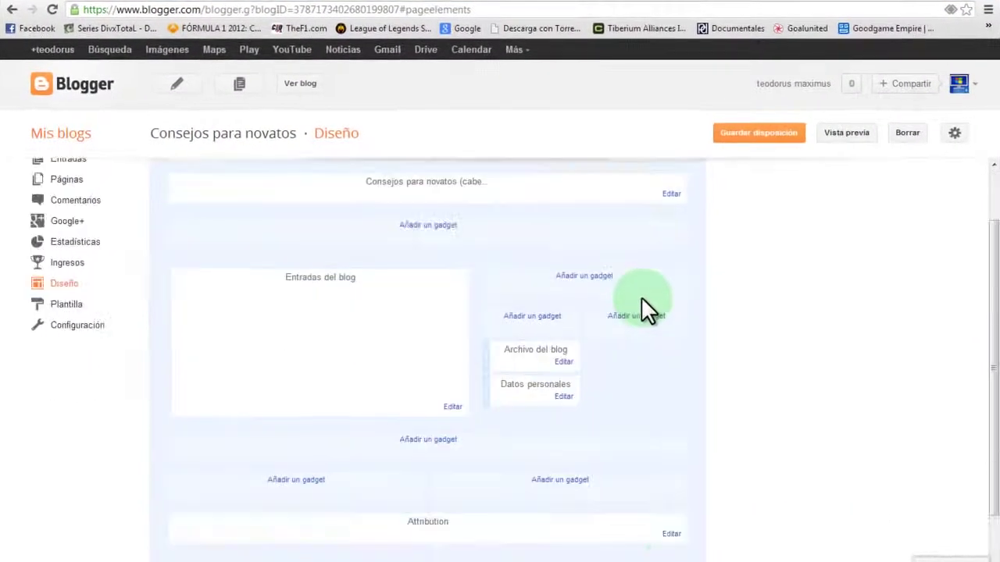
pyautogui.click(574, 277)
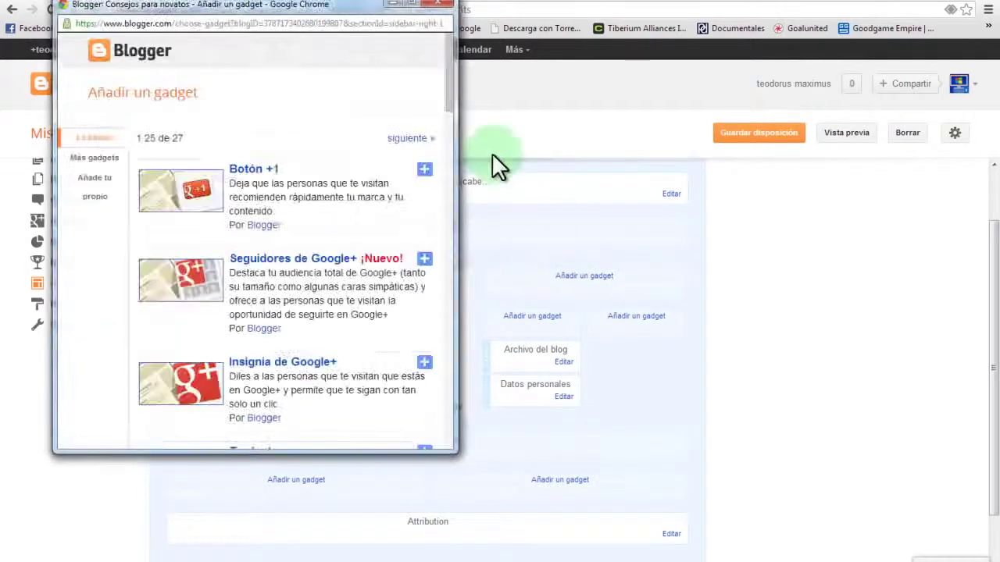
pyautogui.click(451, 94)
pyautogui.moveTo(451, 94); pyautogui.dragTo(454, 156)
pyautogui.click(296, 378)
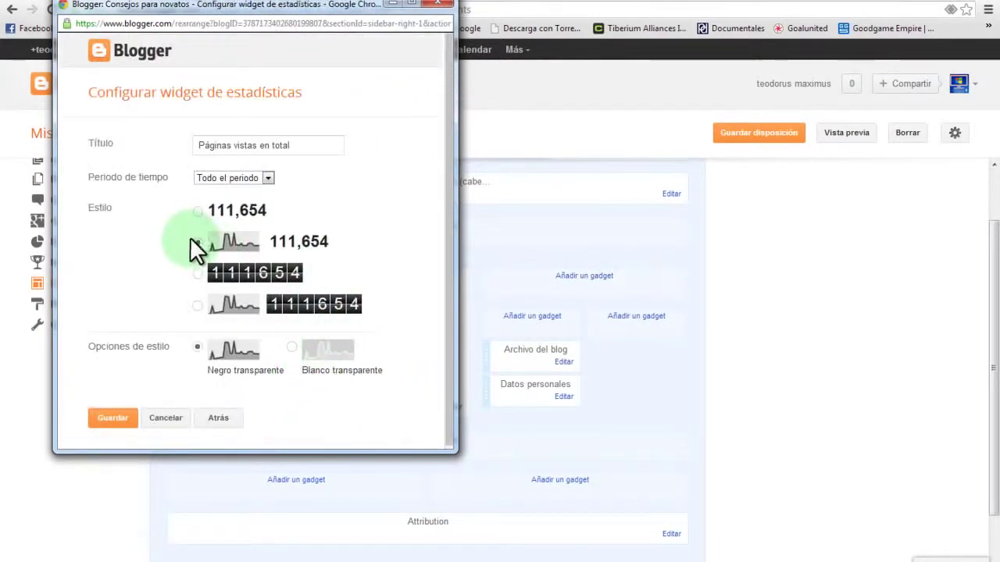
# Title the statistics gadget Visitas, set its period to Todo el periodo, and choose the plain number style without a graph.
pyautogui.click(294, 148)
pyautogui.moveTo(294, 148); pyautogui.dragTo(196, 151)
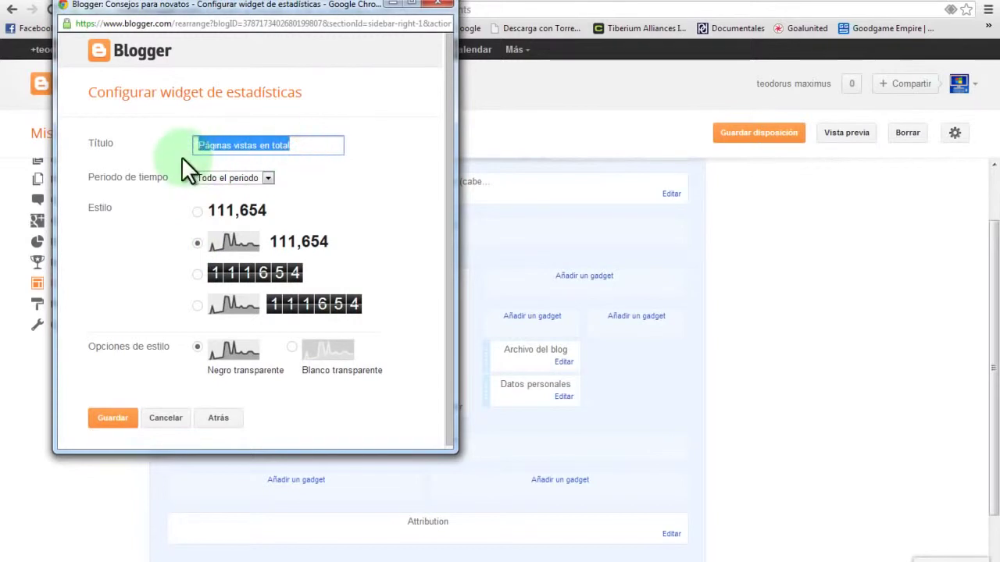
pyautogui.write('yo')
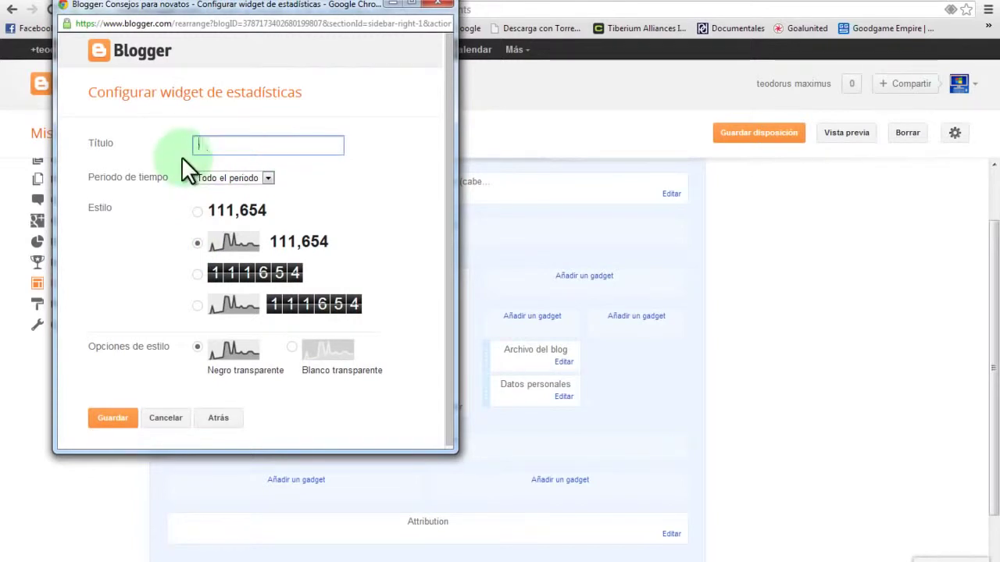
pyautogui.write('isitas')
pyautogui.click(242, 175)
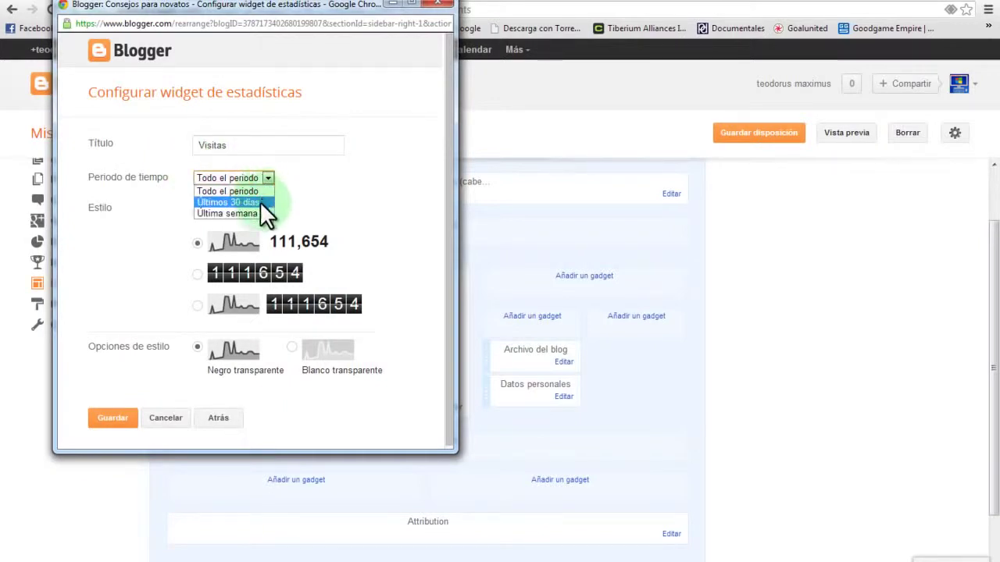
pyautogui.click(227, 192)
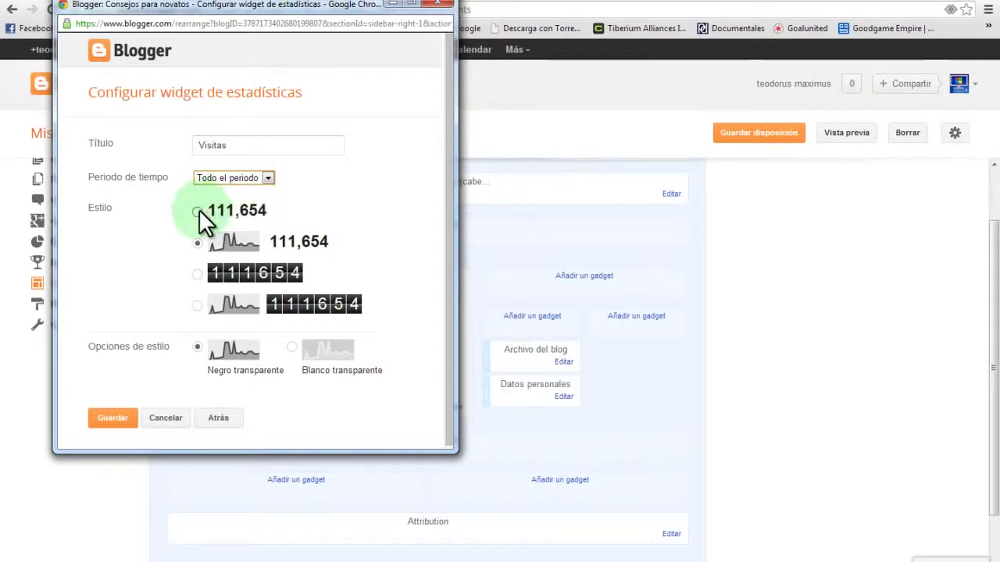
pyautogui.click(198, 209)
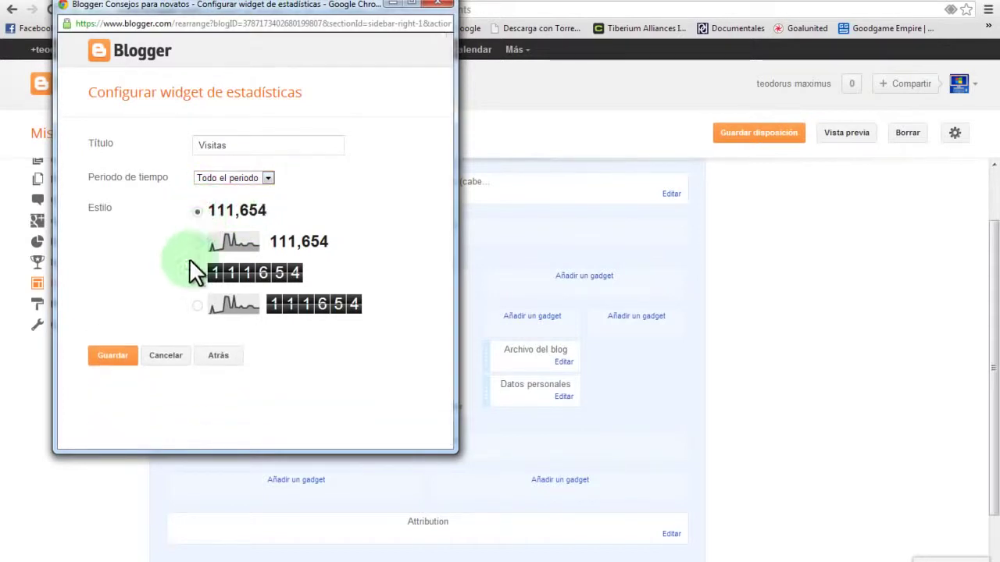
# Save the statistics gadget and move it directly below Datos personales in the layout.
pyautogui.click(120, 358)
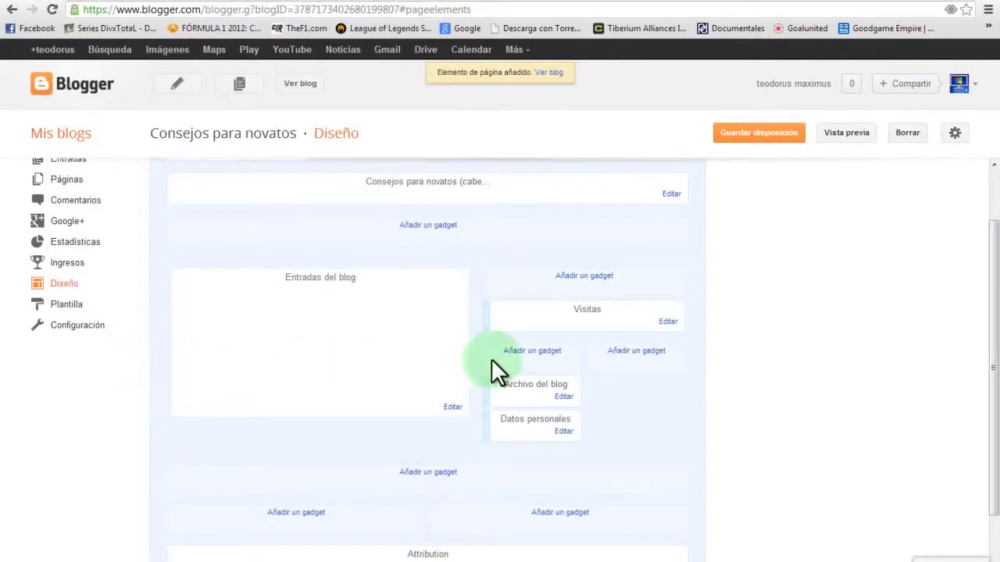
pyautogui.moveTo(620, 313); pyautogui.dragTo(501, 313)
pyautogui.moveTo(511, 373); pyautogui.dragTo(520, 424)
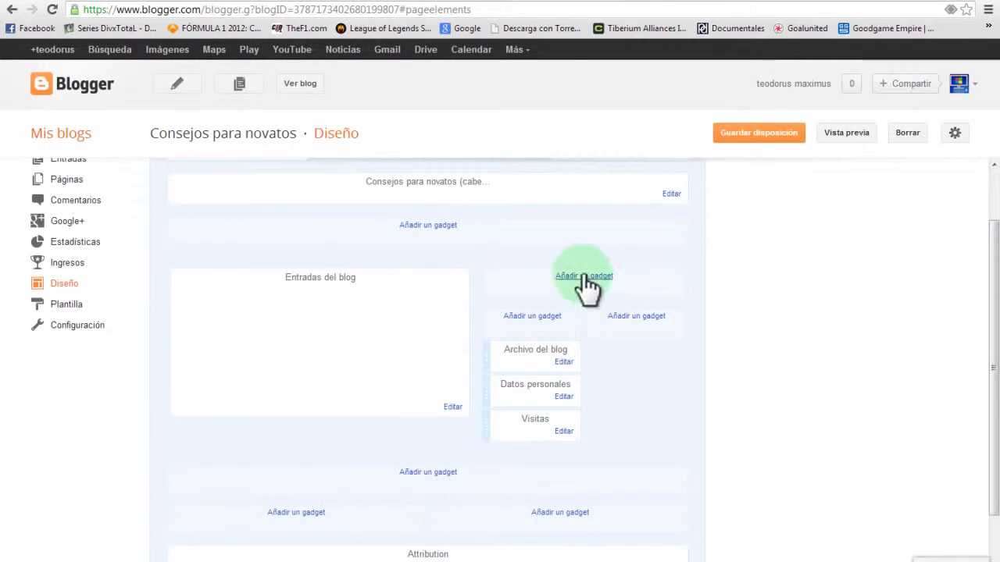
pyautogui.click(582, 277)
pyautogui.moveTo(447, 70); pyautogui.dragTo(454, 182)
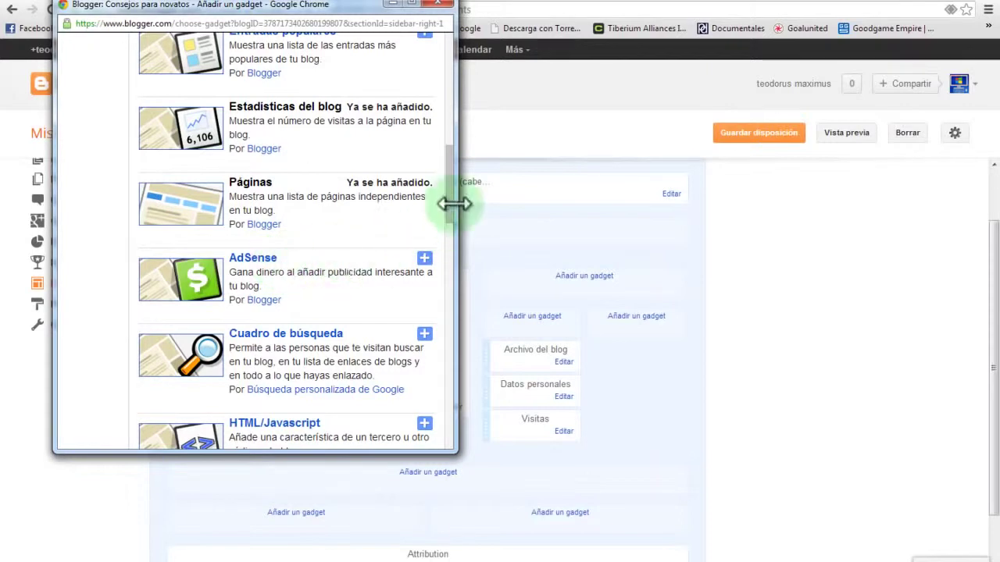
pyautogui.moveTo(451, 203); pyautogui.dragTo(446, 297)
pyautogui.click(260, 215)
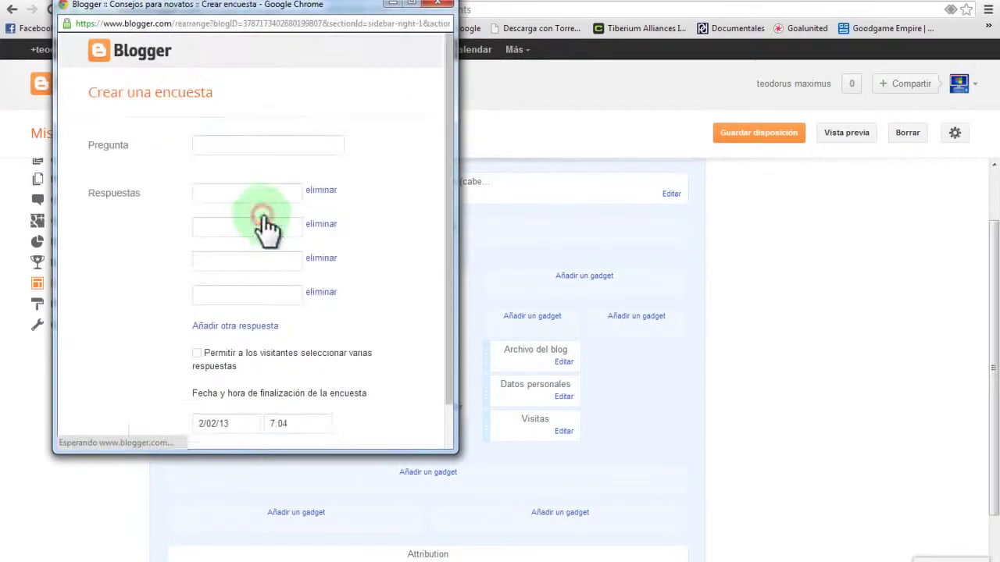
pyautogui.click(199, 144)
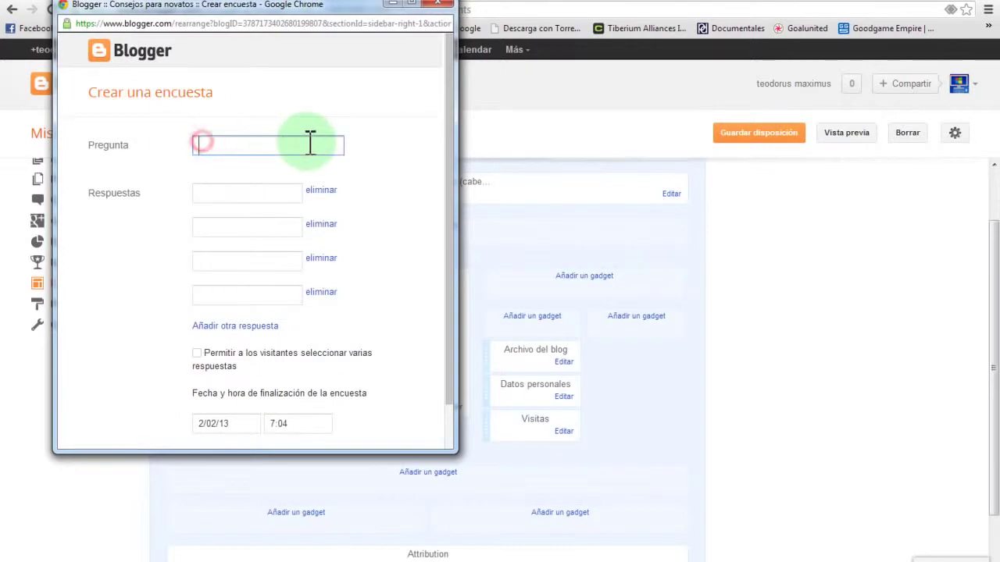
pyautogui.click(222, 194)
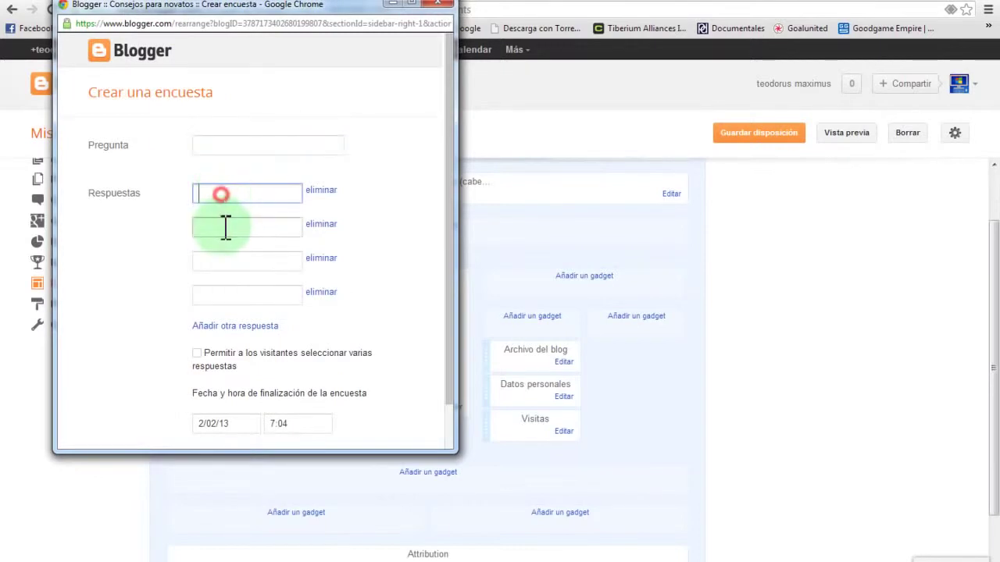
pyautogui.click(221, 226)
pyautogui.click(232, 263)
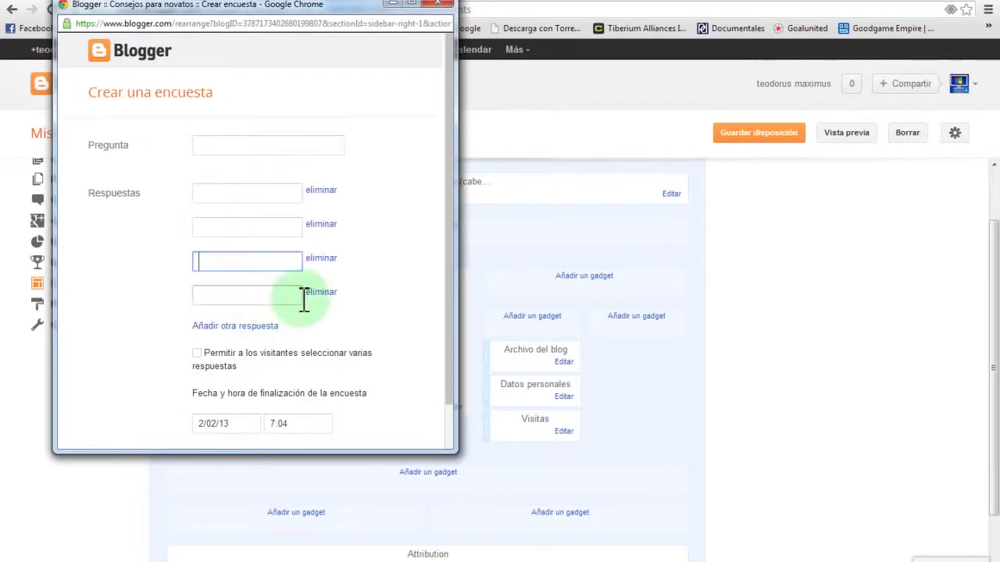
pyautogui.click(250, 326)
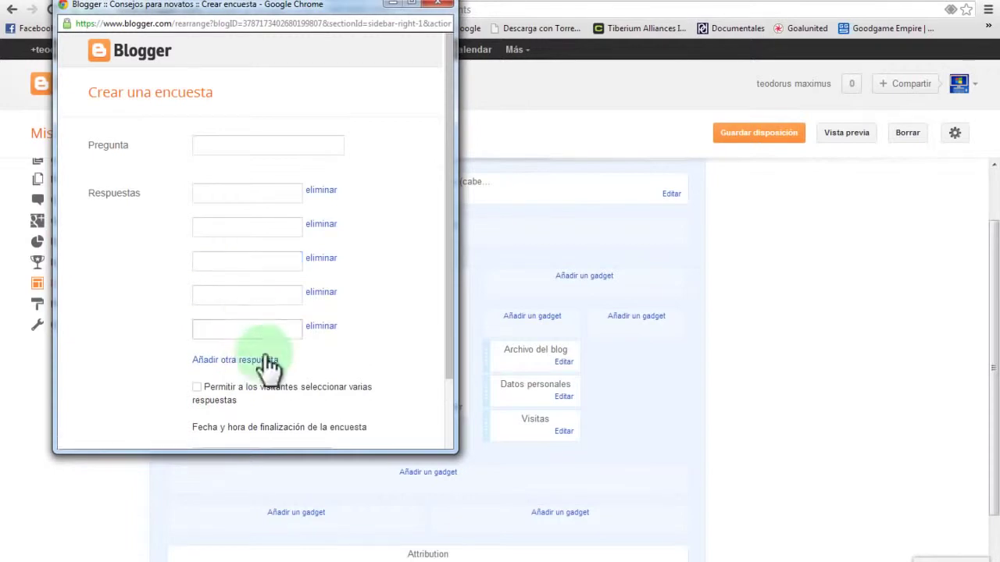
pyautogui.click(263, 357)
pyautogui.moveTo(446, 292); pyautogui.dragTo(447, 369)
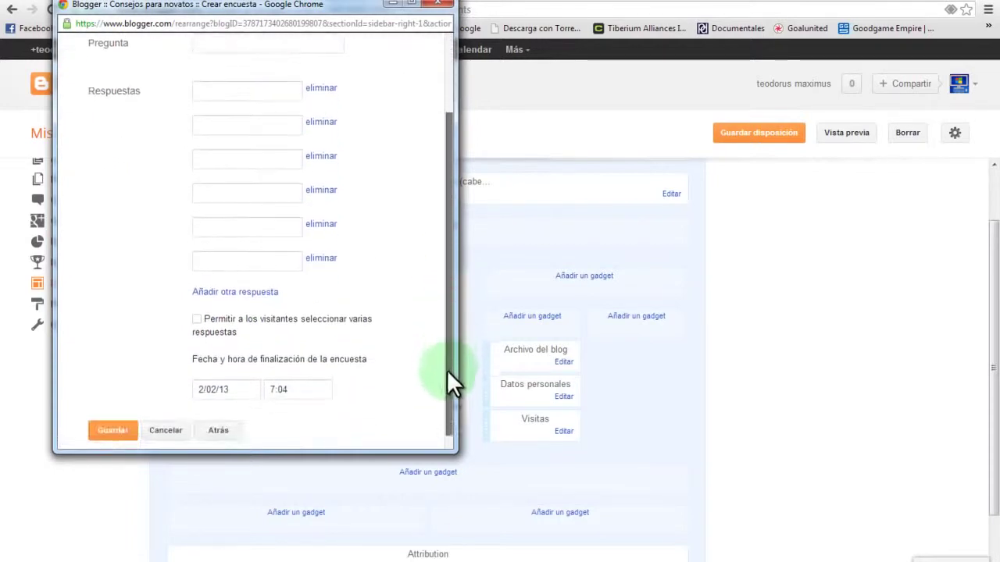
pyautogui.click(197, 318)
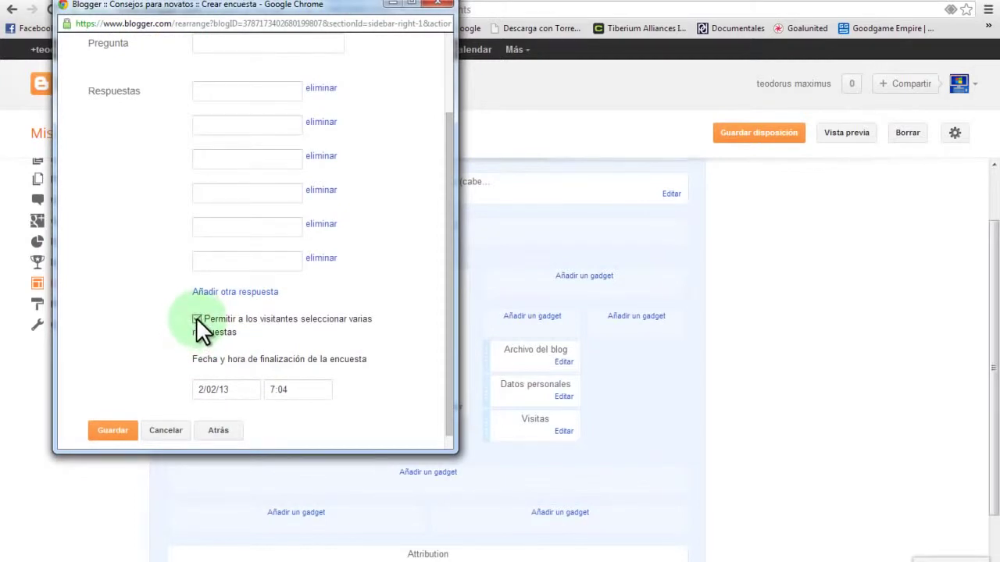
pyautogui.click(197, 319)
pyautogui.moveTo(446, 272); pyautogui.dragTo(448, 289)
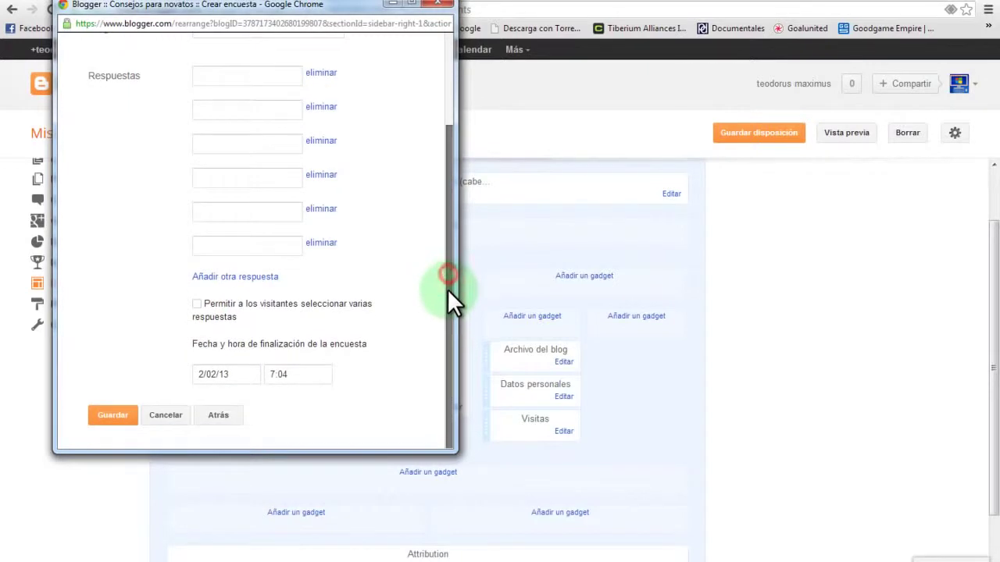
pyautogui.click(204, 379)
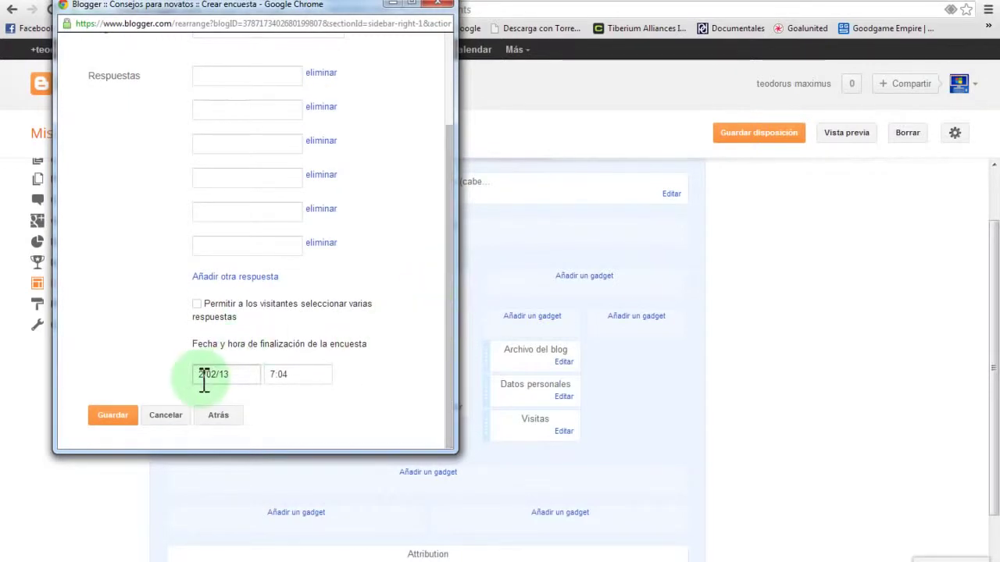
pyautogui.moveTo(271, 374); pyautogui.dragTo(297, 374)
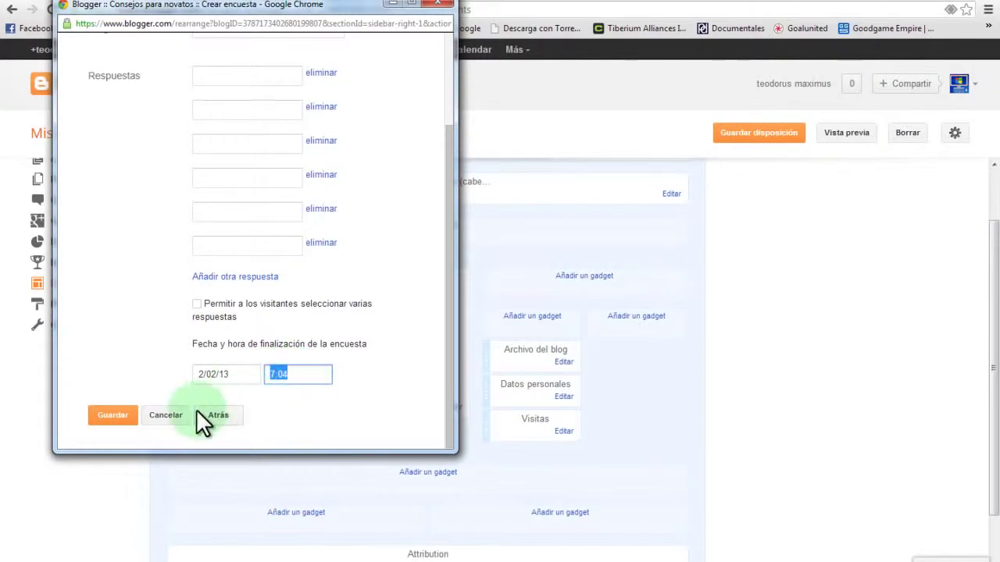
pyautogui.click(165, 415)
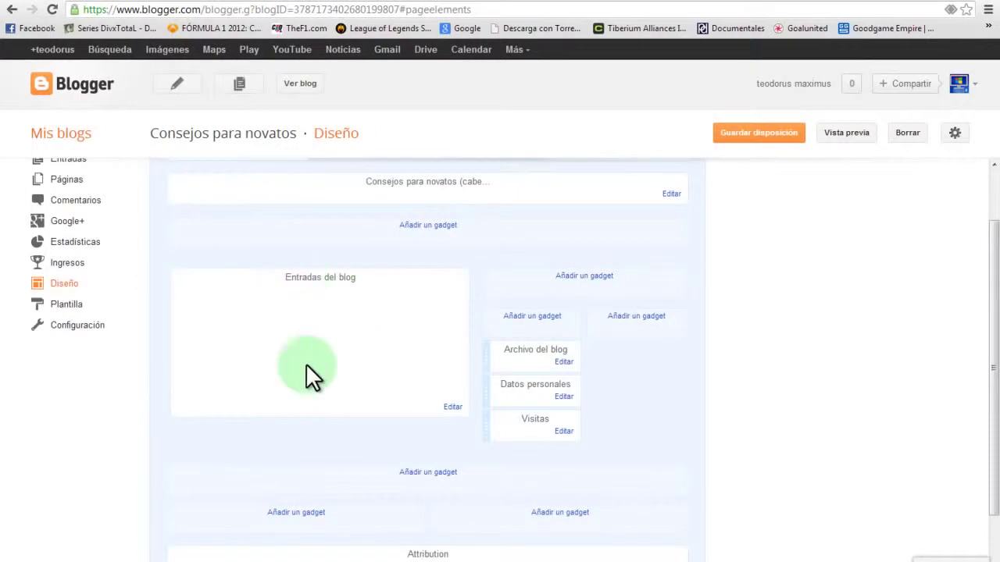
# Save the blog's layout and open its list of posts.
pyautogui.click(758, 135)
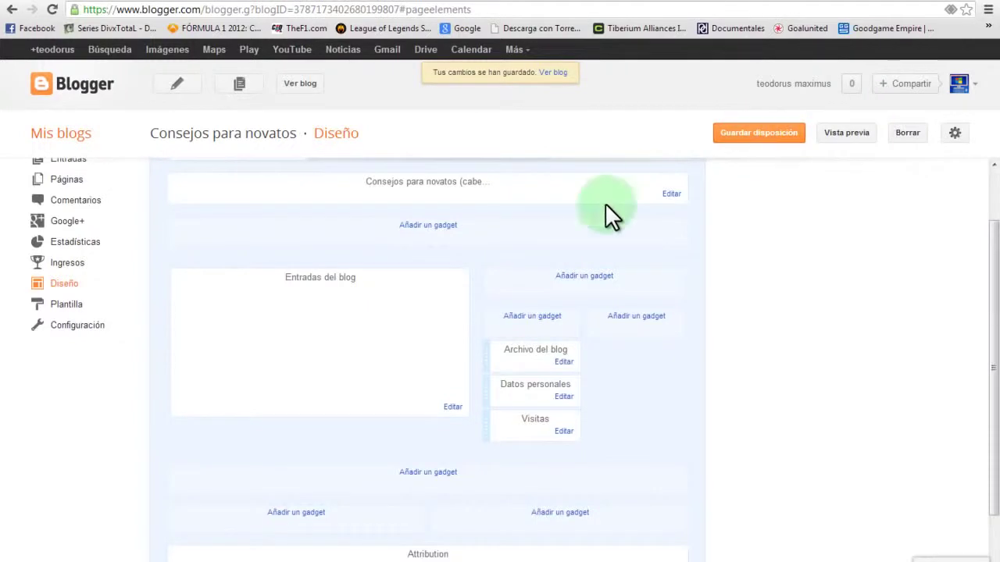
pyautogui.scroll(2, 139, 302)
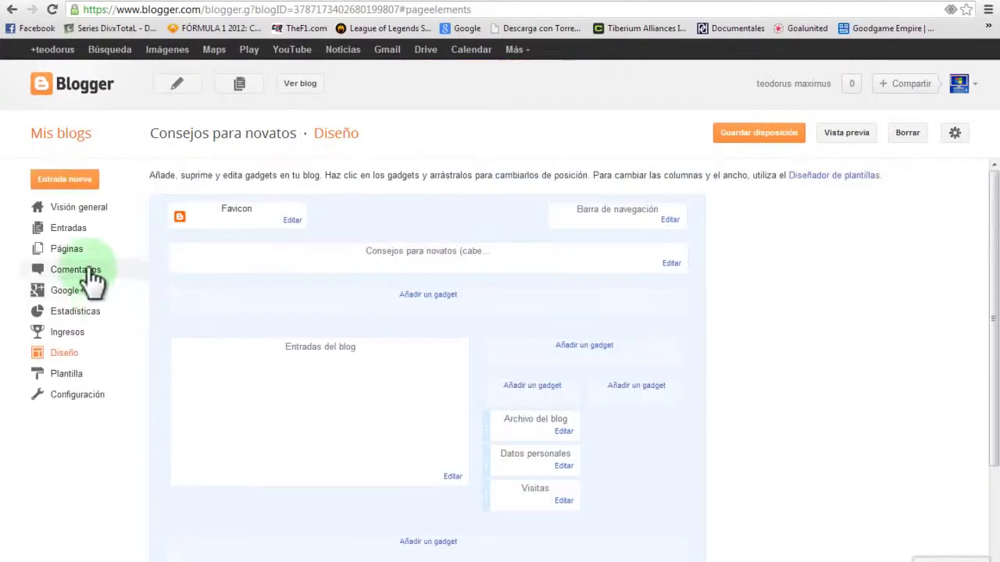
pyautogui.click(68, 231)
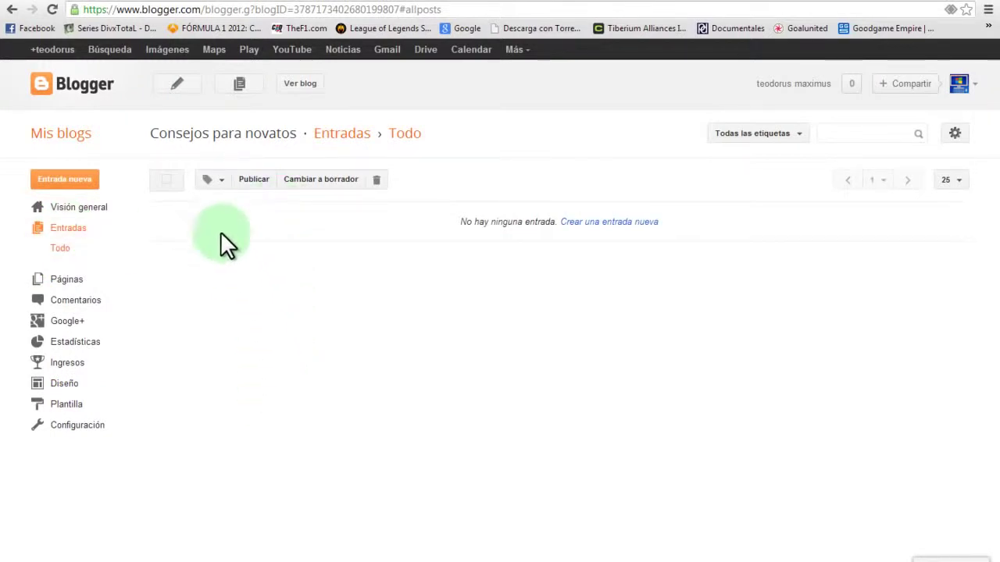
# Create a new post titled Indice with the text "Prueba de blog para novatos.".
pyautogui.click(78, 182)
pyautogui.click(233, 126)
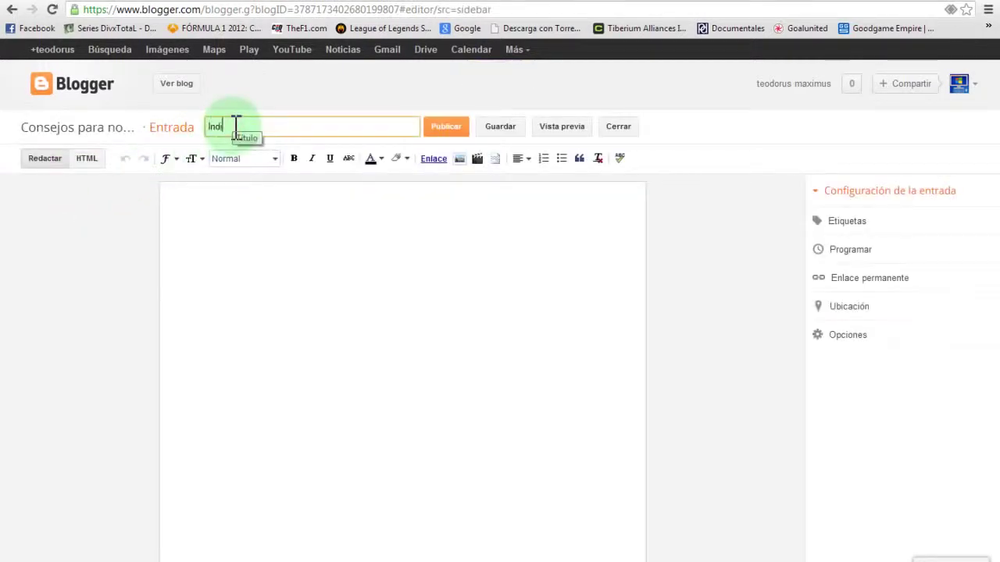
pyautogui.click(251, 220)
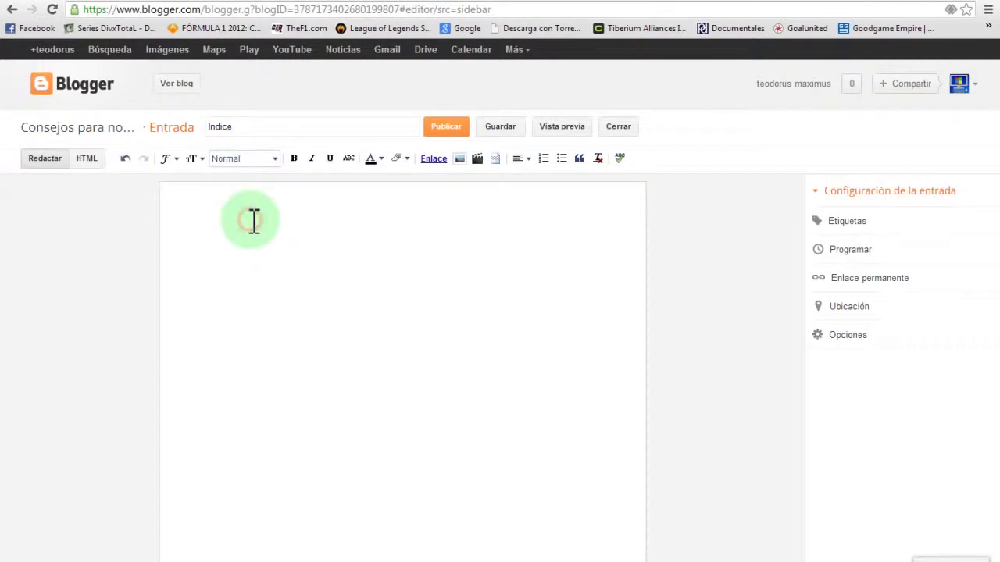
pyautogui.write('Pru')
pyautogui.write('eba')
pyautogui.write('og para novatos.')
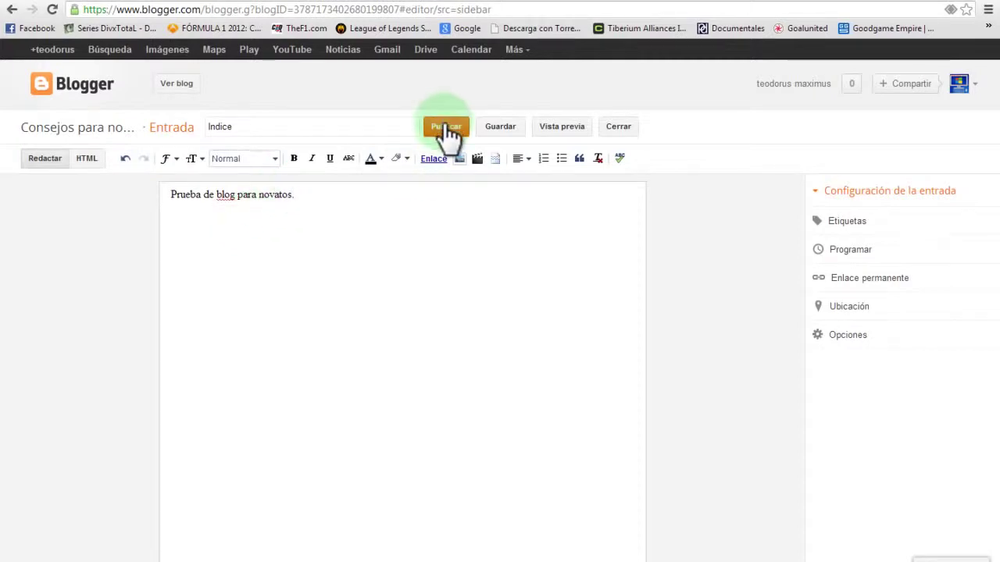
# Publish the Indice post, decline sharing it on Google+, and view the published blog.
pyautogui.click(444, 127)
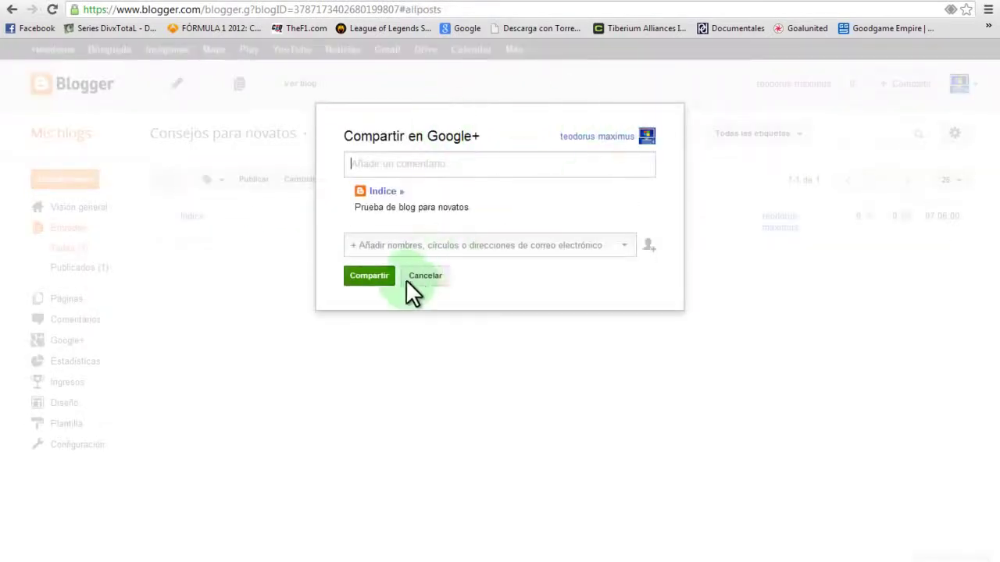
pyautogui.click(427, 276)
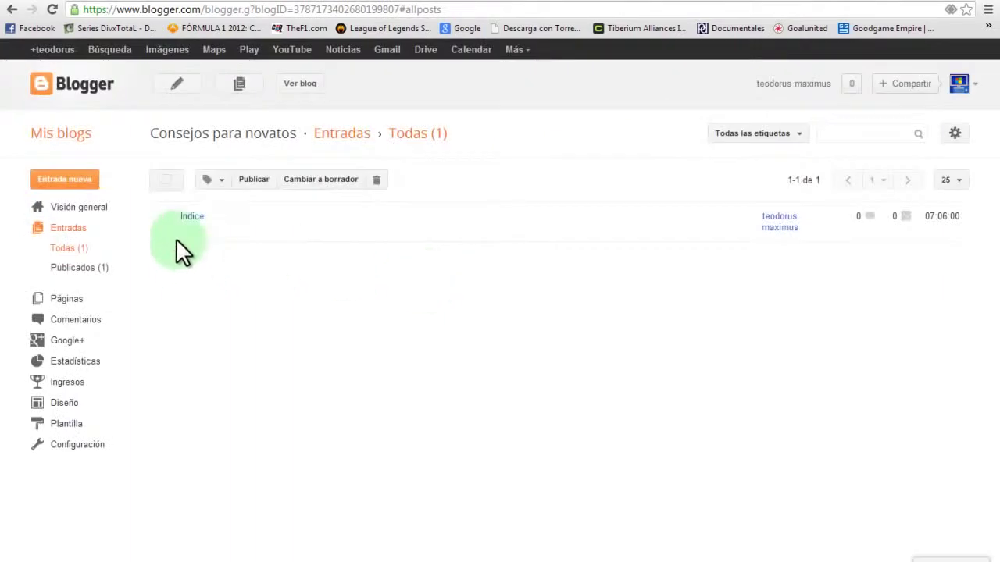
pyautogui.moveTo(191, 223)
pyautogui.click(301, 82)
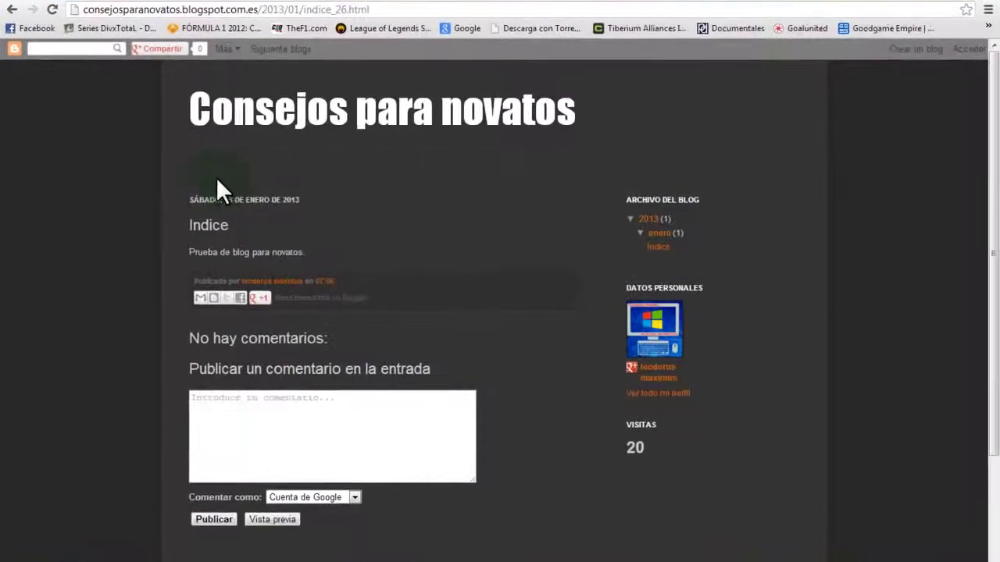
# Return to the Blogger dashboard and open the overview of Consejos para novatos to examine its page views.
pyautogui.click(15, 49)
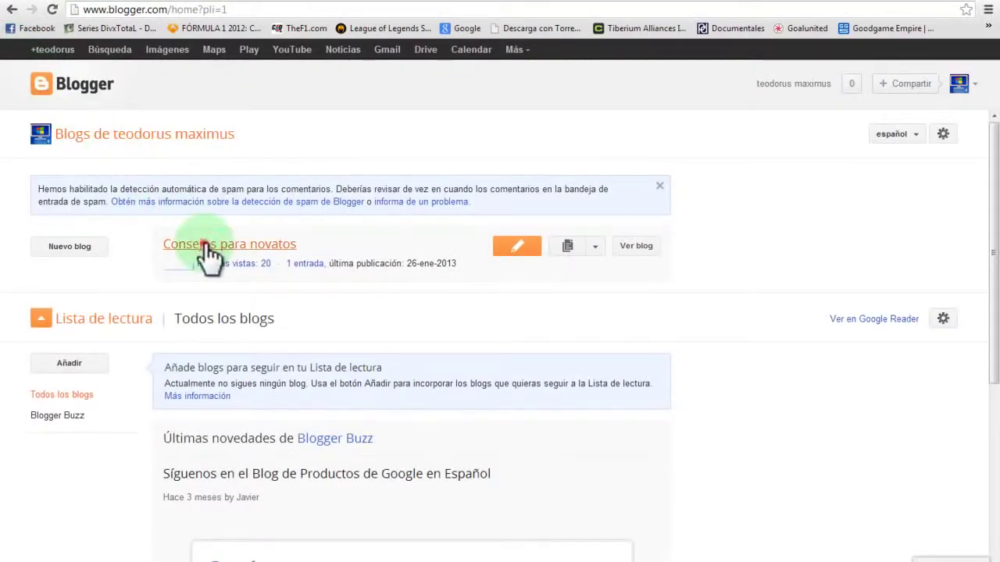
pyautogui.click(204, 243)
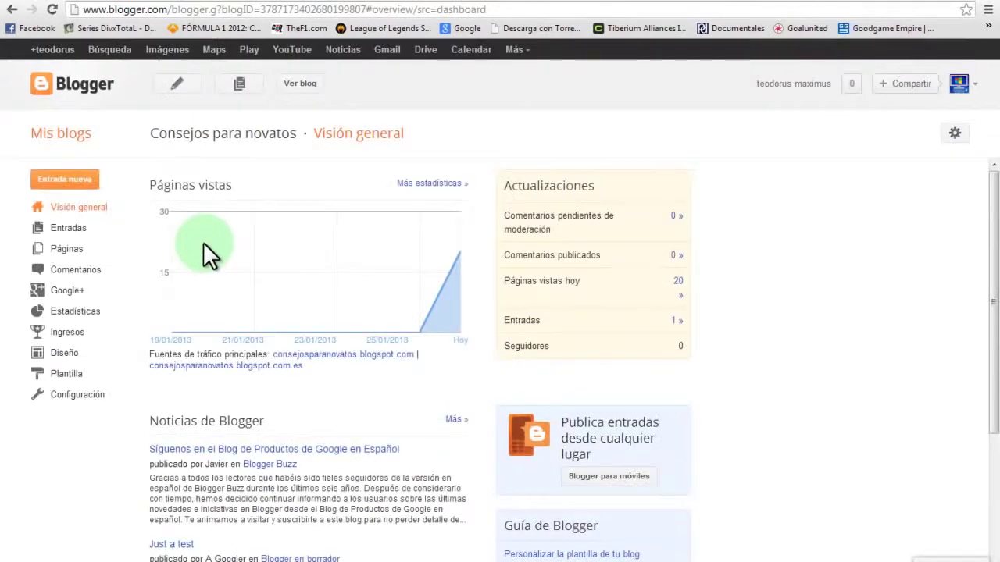
pyautogui.moveTo(204, 256)
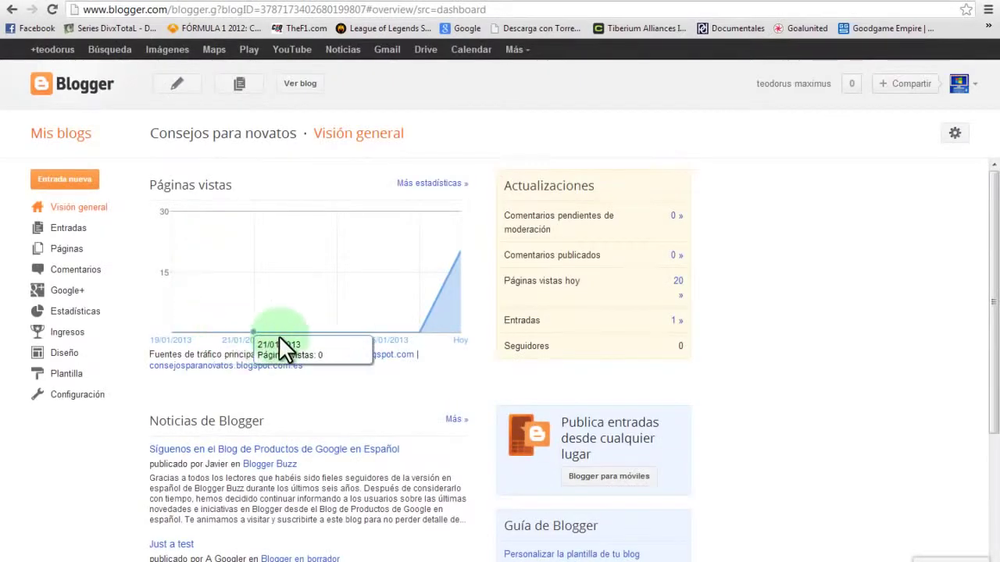